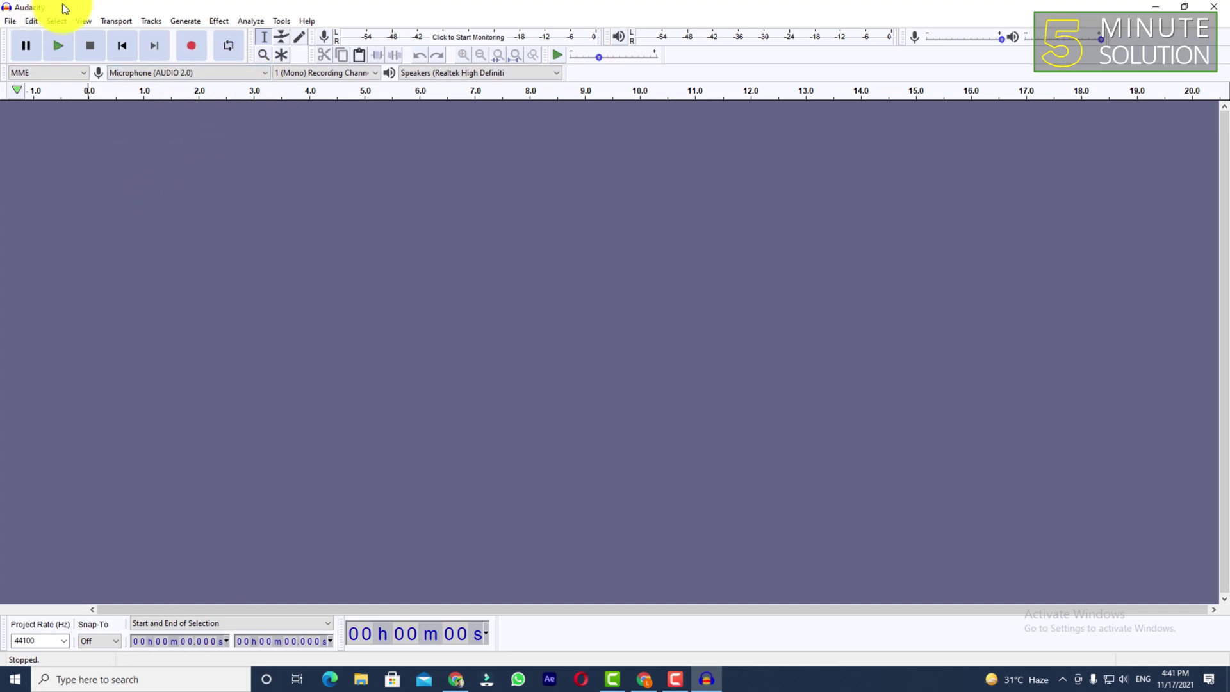
click(13, 20)
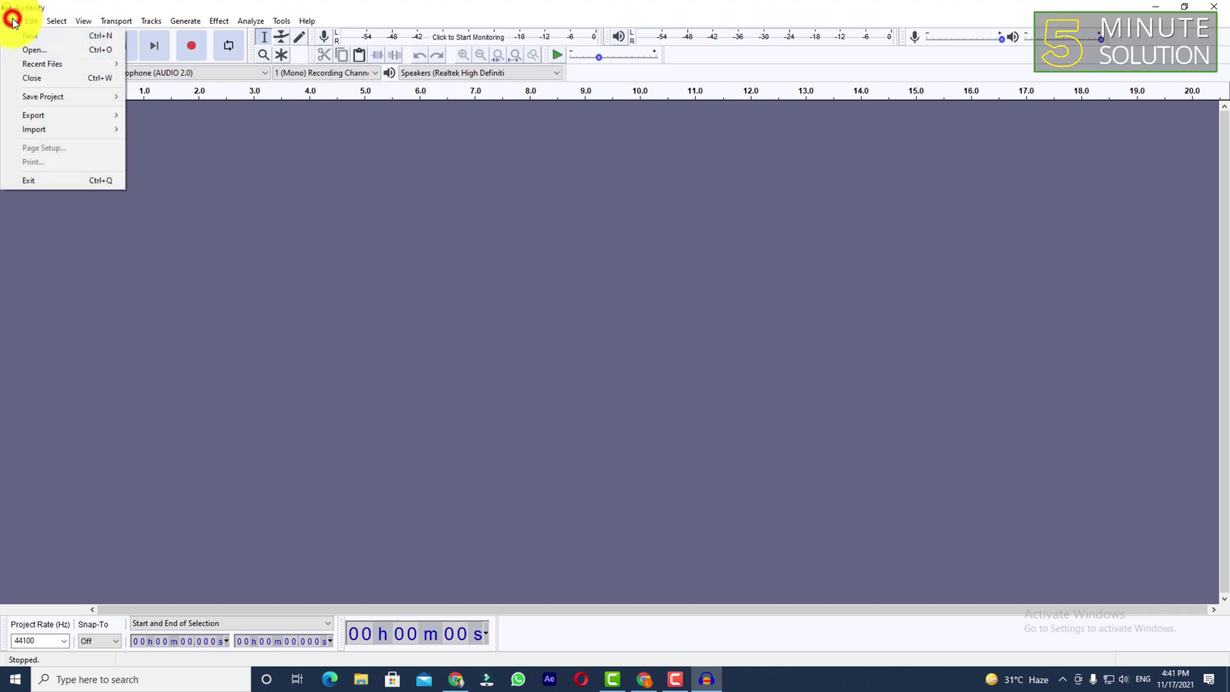
click(58, 23)
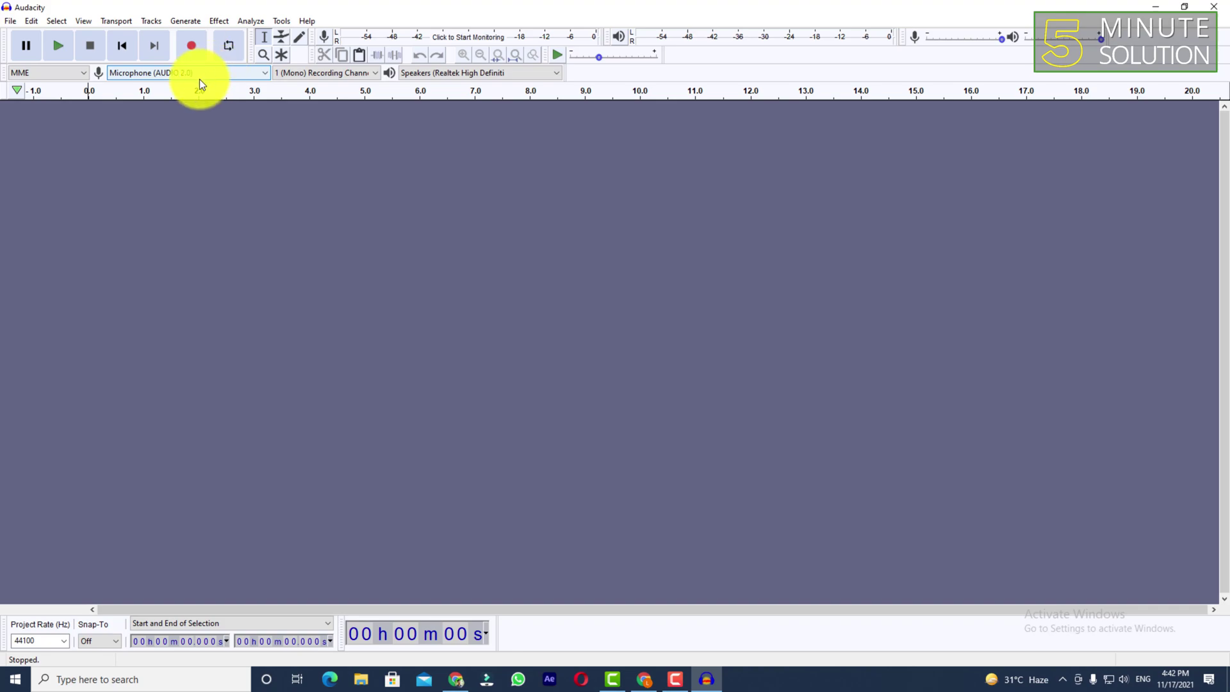
Choose Microphone (AUDIO 2.0) as the recording device
click(64, 72)
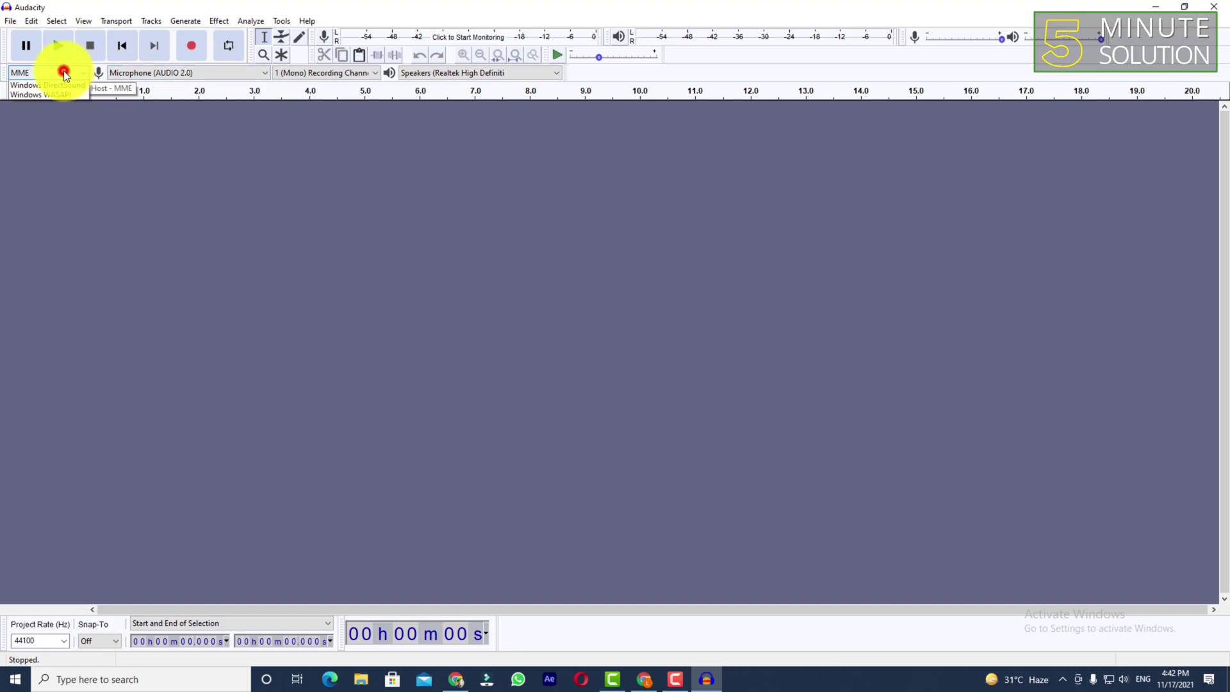
click(152, 70)
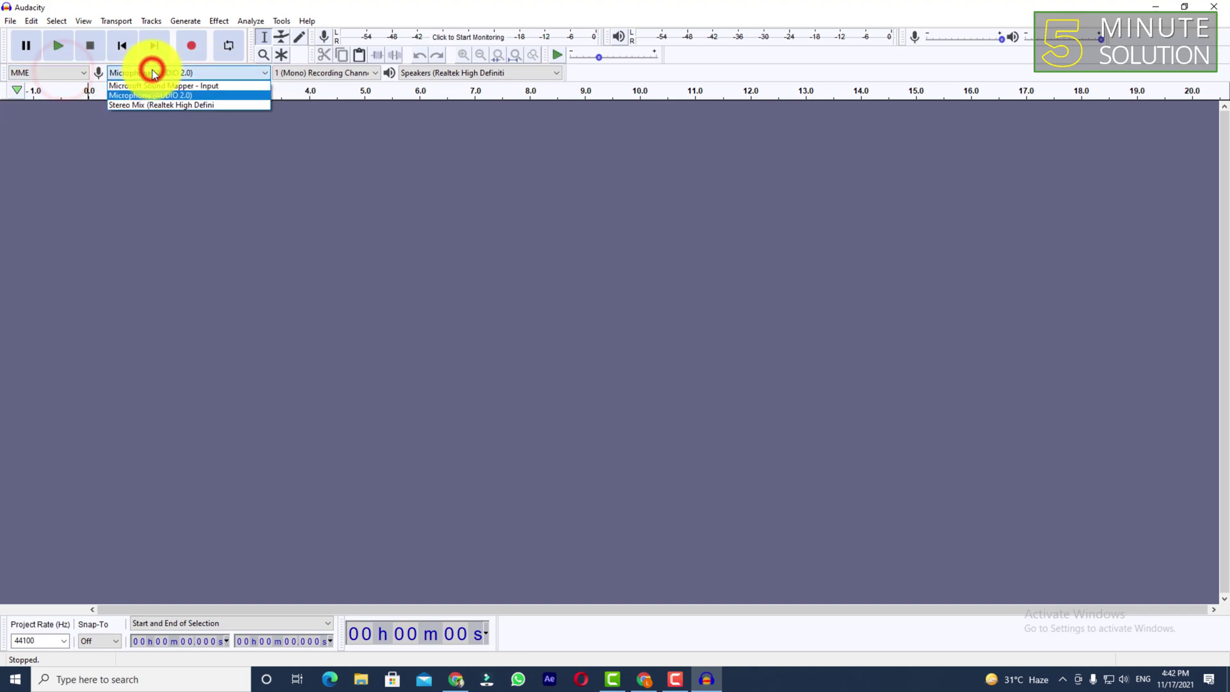
click(186, 95)
click(193, 73)
click(179, 92)
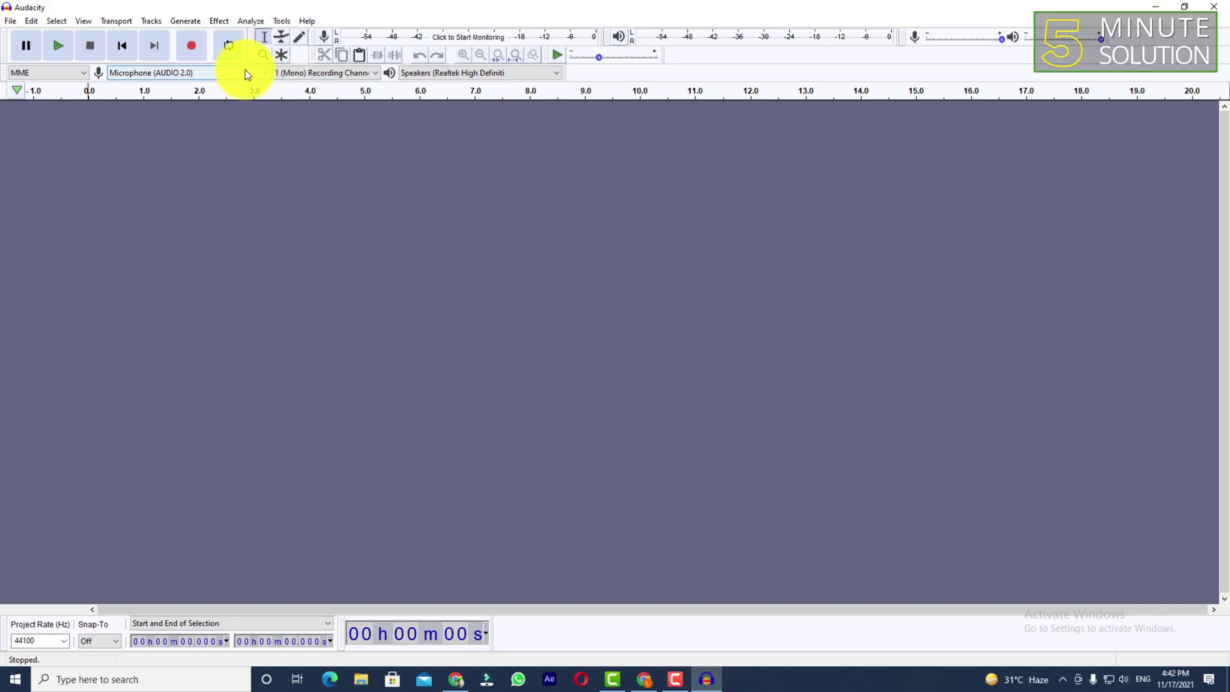
Set the recording channels to 2 (Stereo) and look over the available playback devices
click(312, 76)
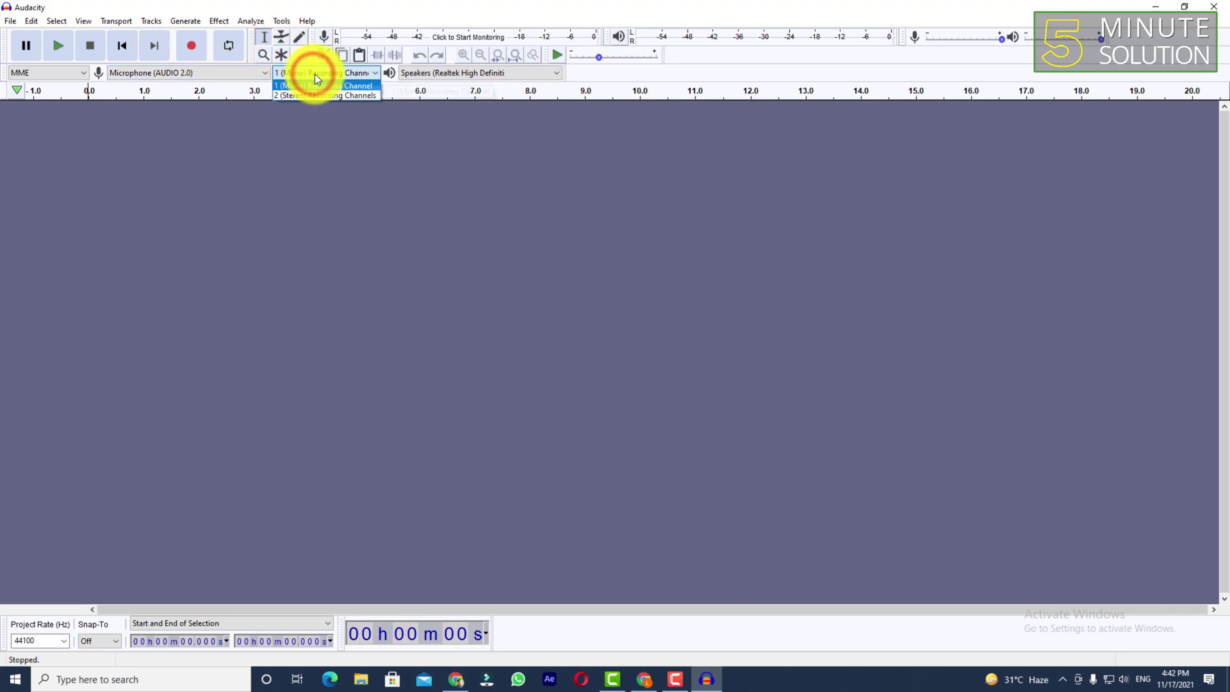
click(321, 97)
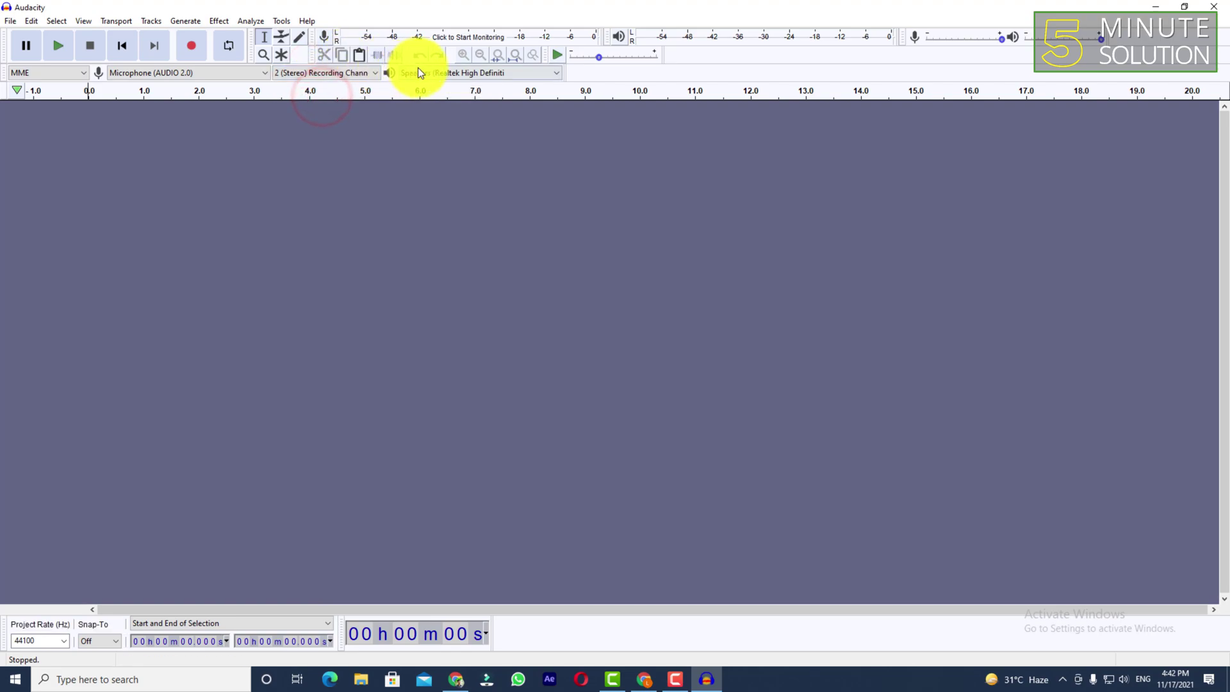
click(350, 73)
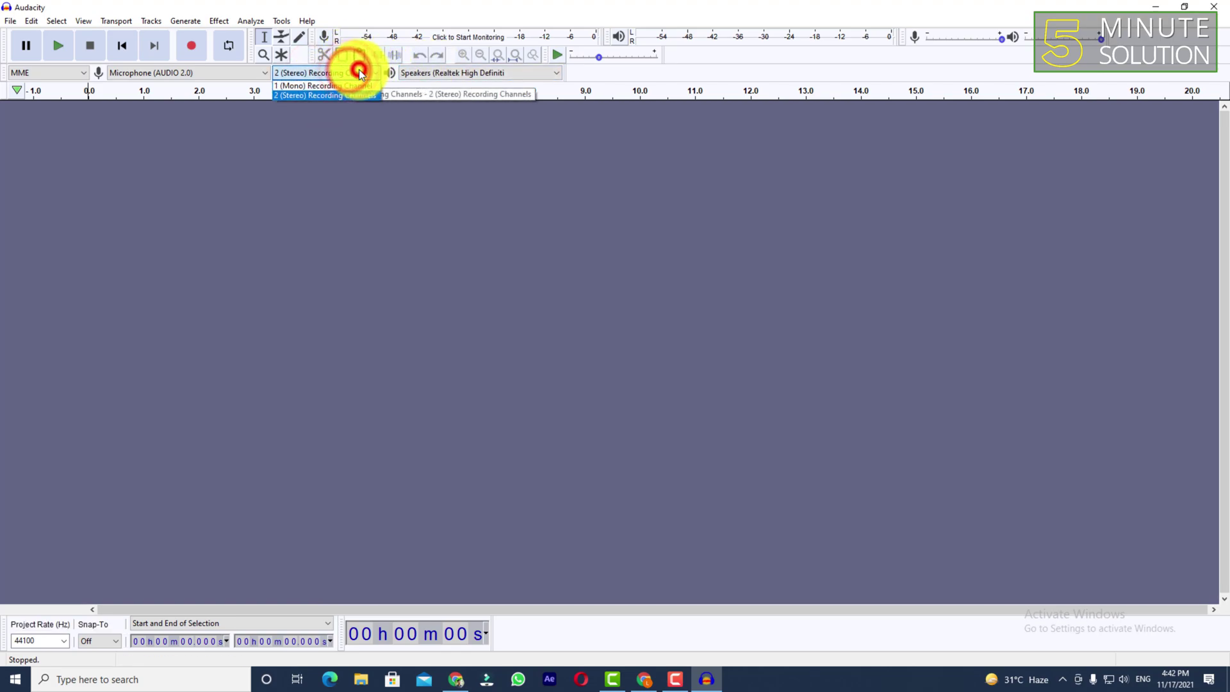
click(432, 75)
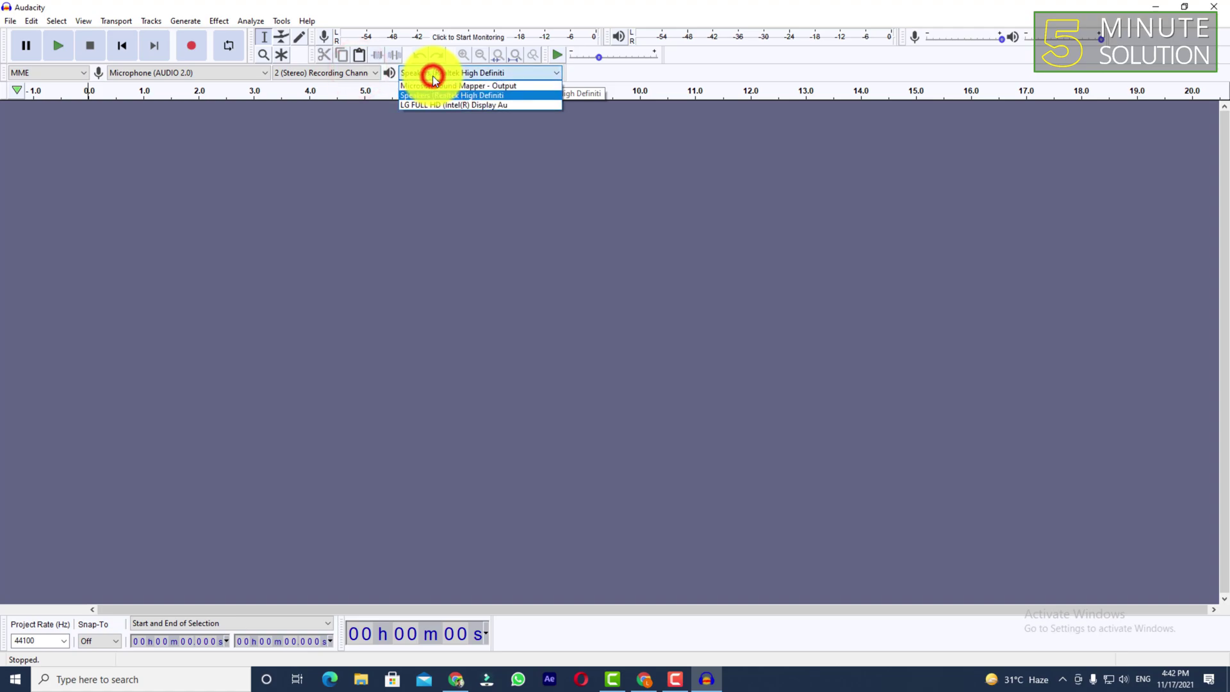
click(440, 73)
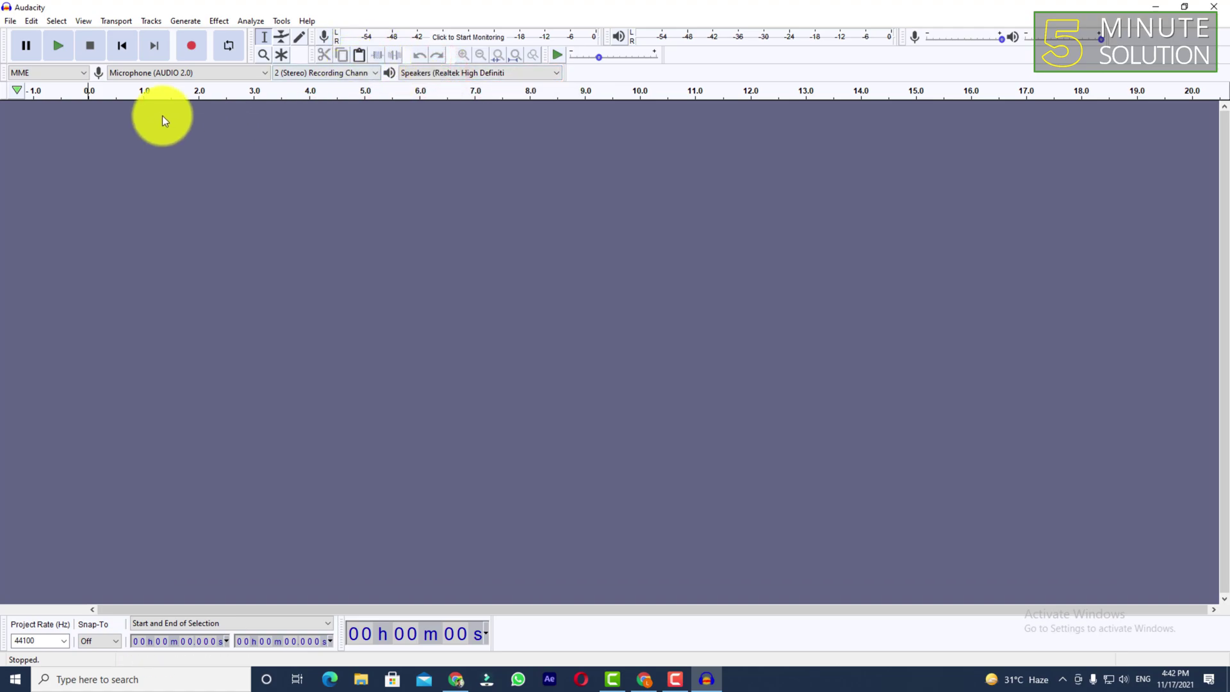
Record about 28 seconds of microphone audio to a new stereo track and stop the recording
click(193, 48)
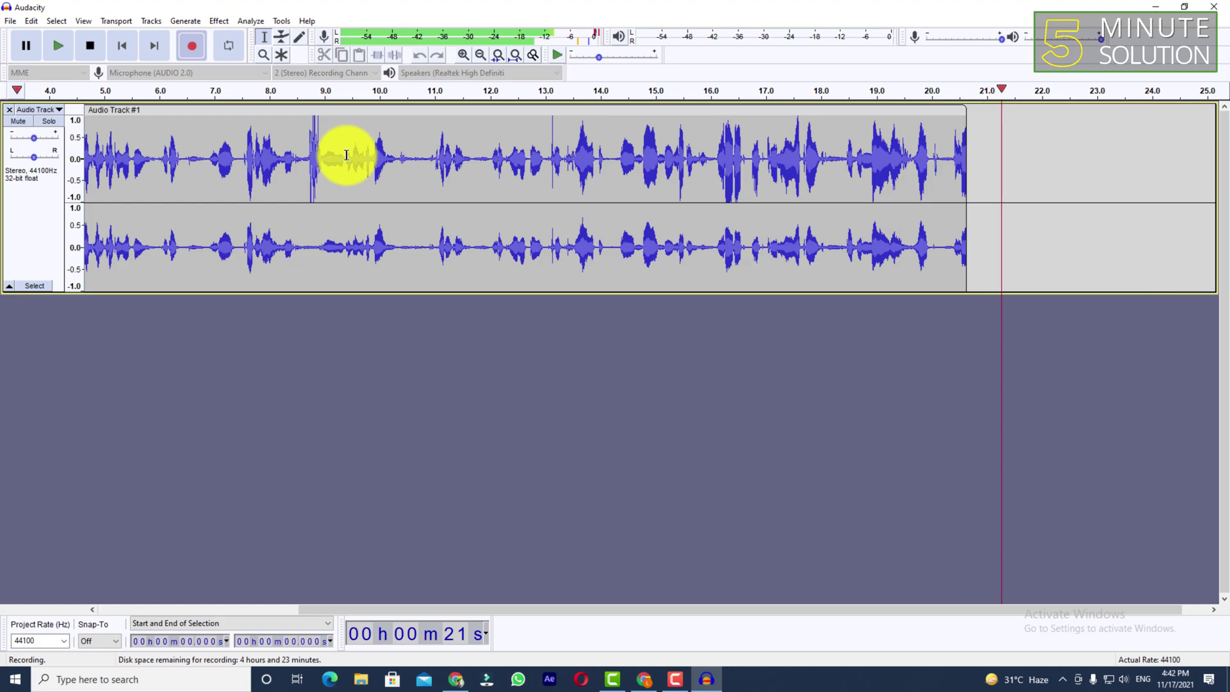
click(288, 213)
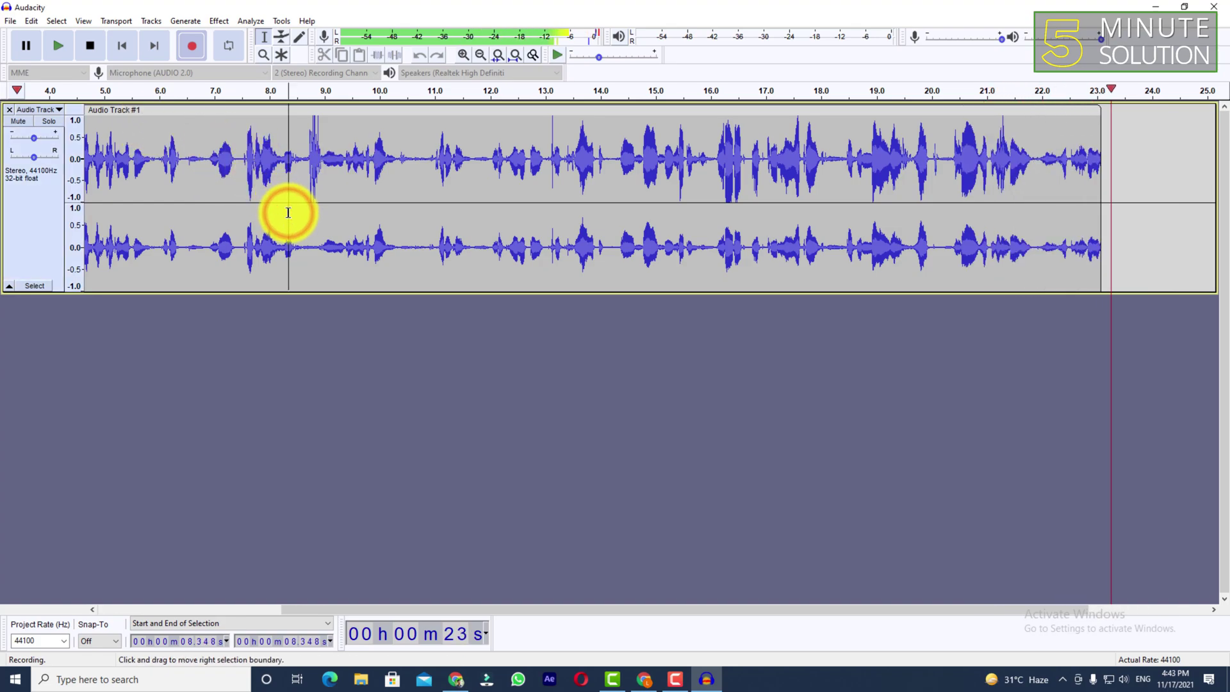
key(ctrl+a)
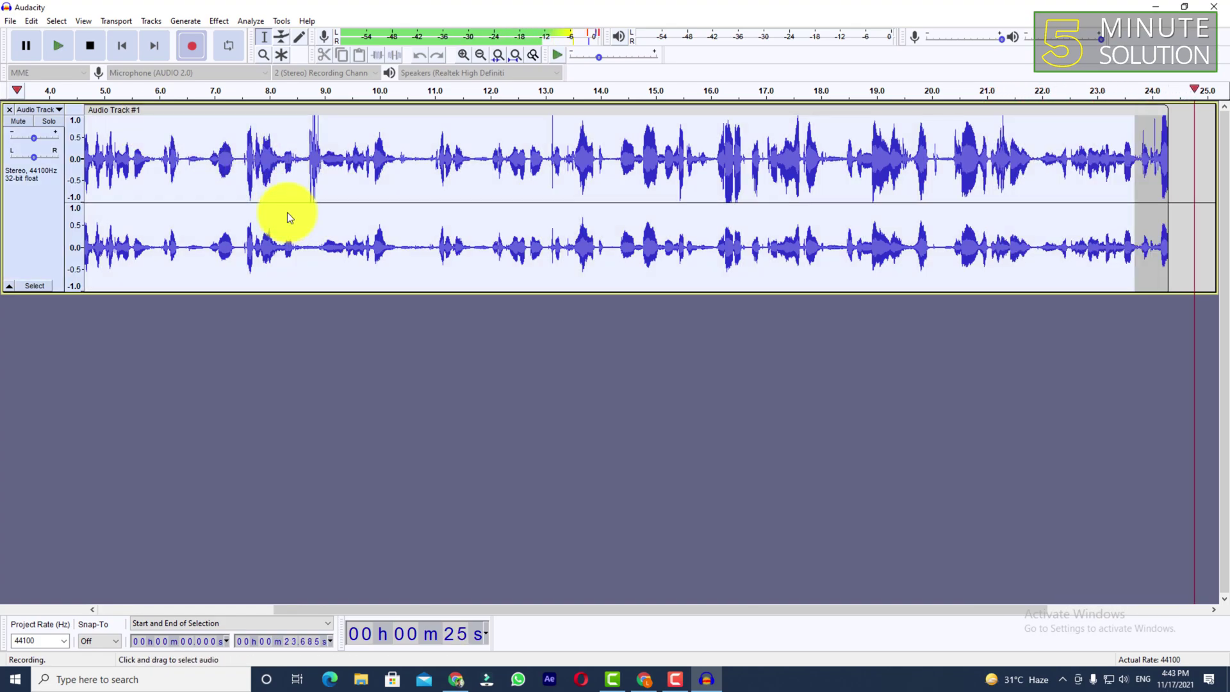
key(Delete)
click(690, 363)
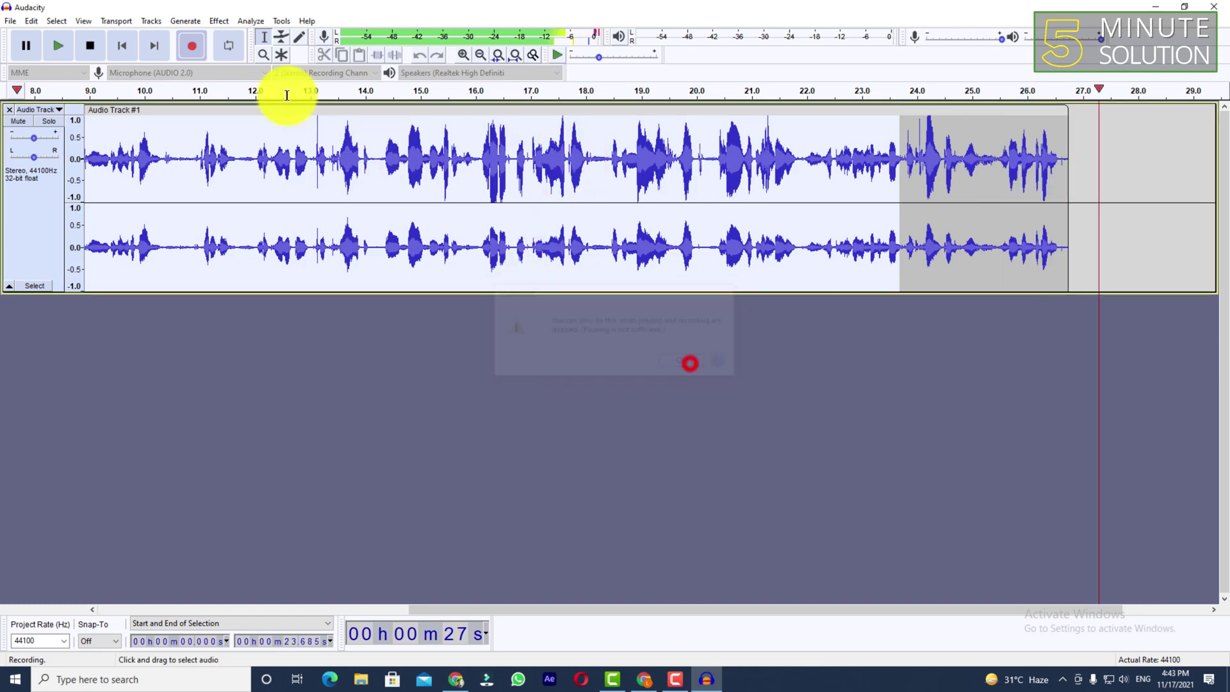
click(91, 46)
Delete the whole recorded clip from the track
click(203, 161)
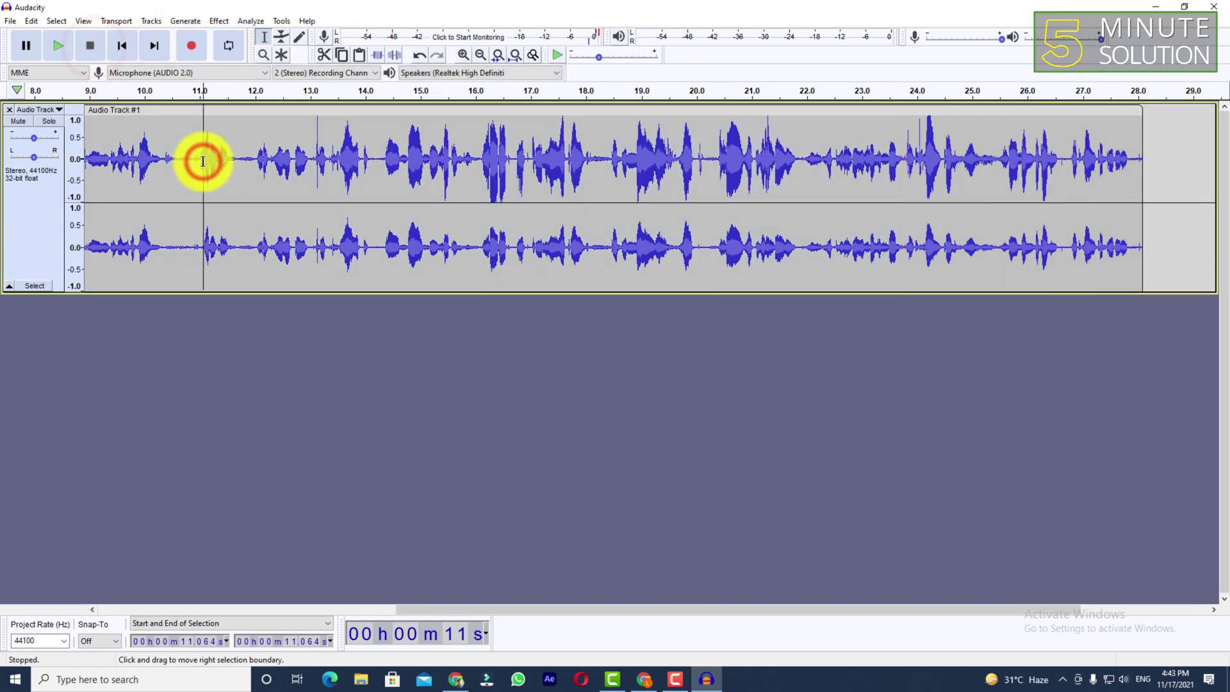
double_click(203, 161)
key(Delete)
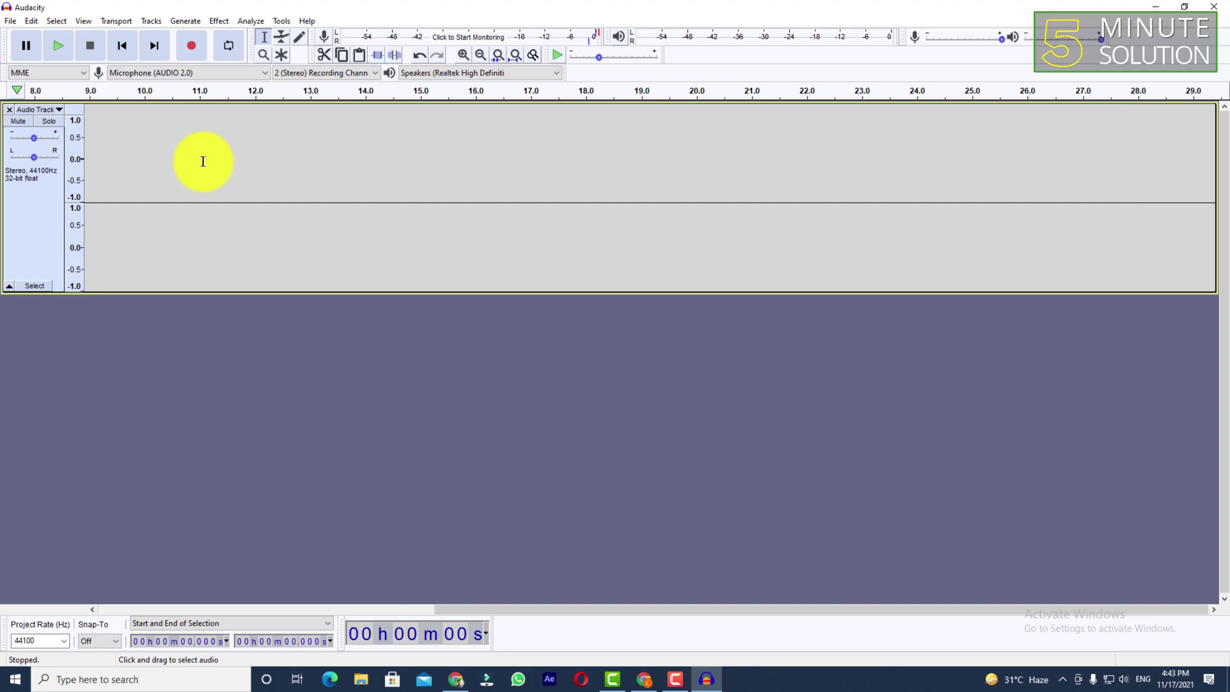
Record about 40 seconds of audio into the empty track, pausing once at about 8 seconds and resuming before stopping
click(199, 45)
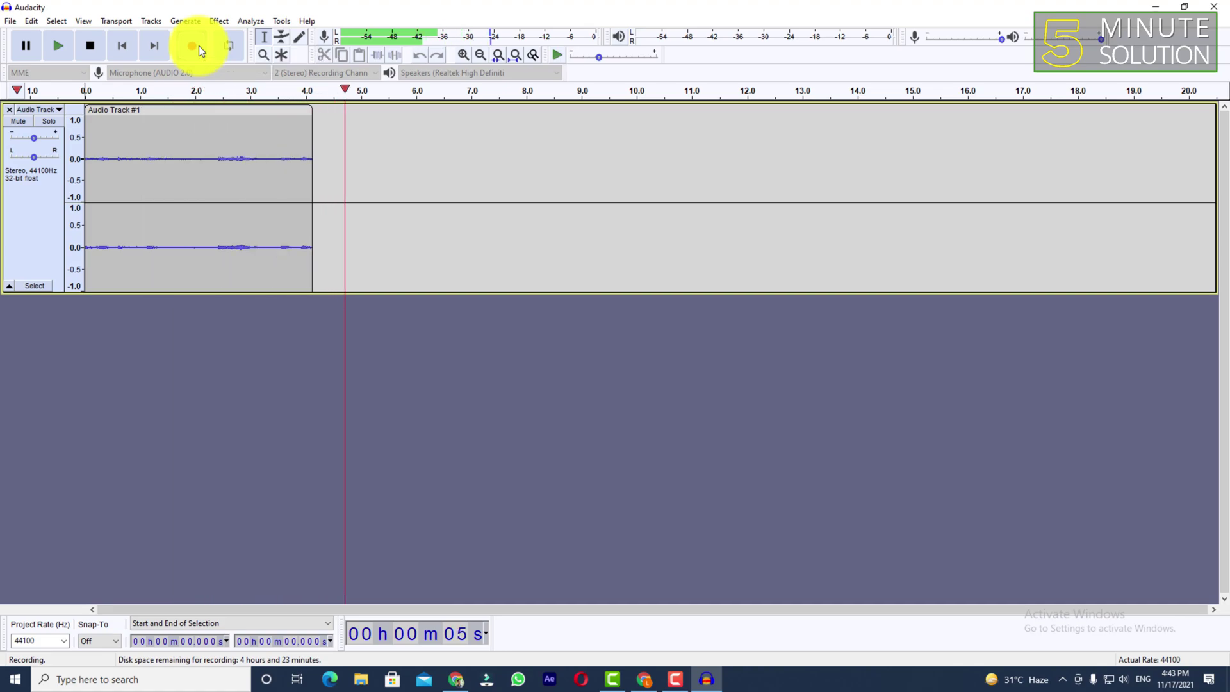
click(26, 46)
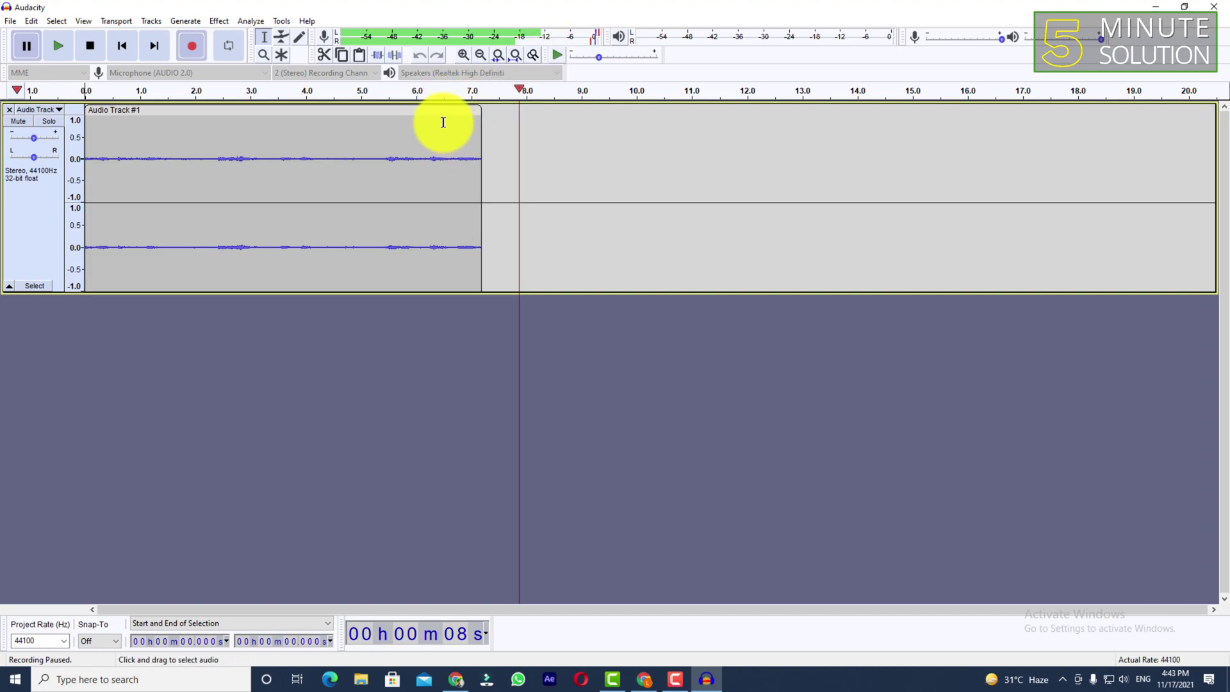
click(197, 46)
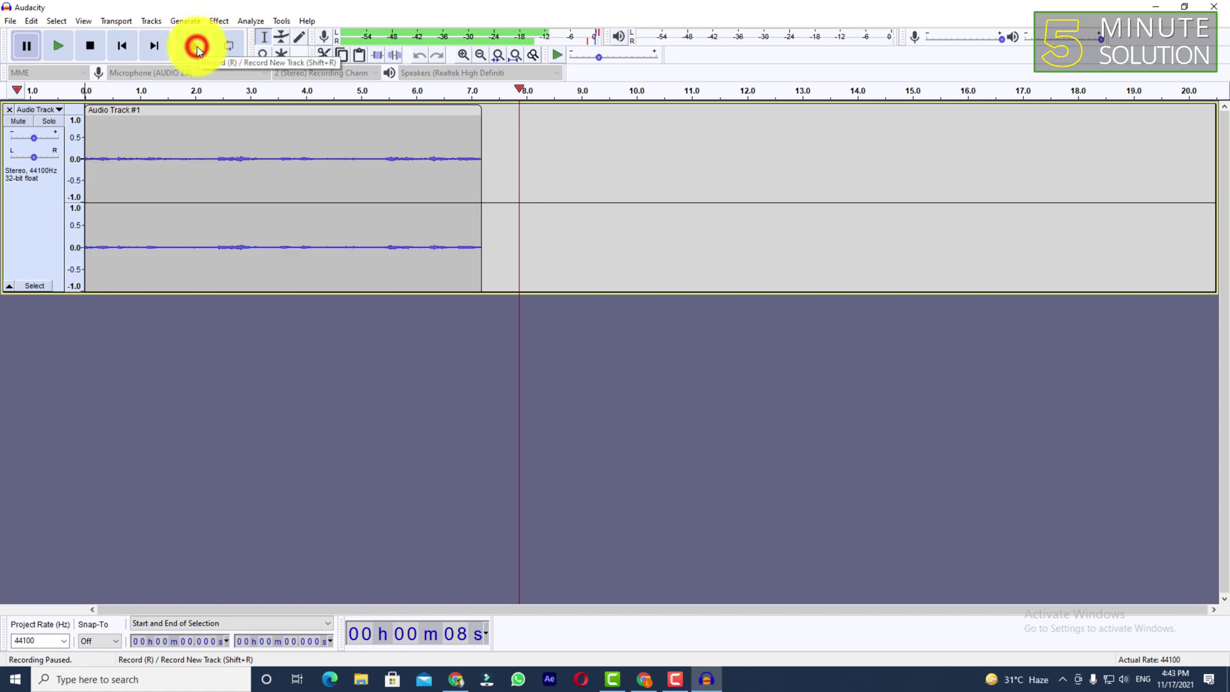
click(18, 49)
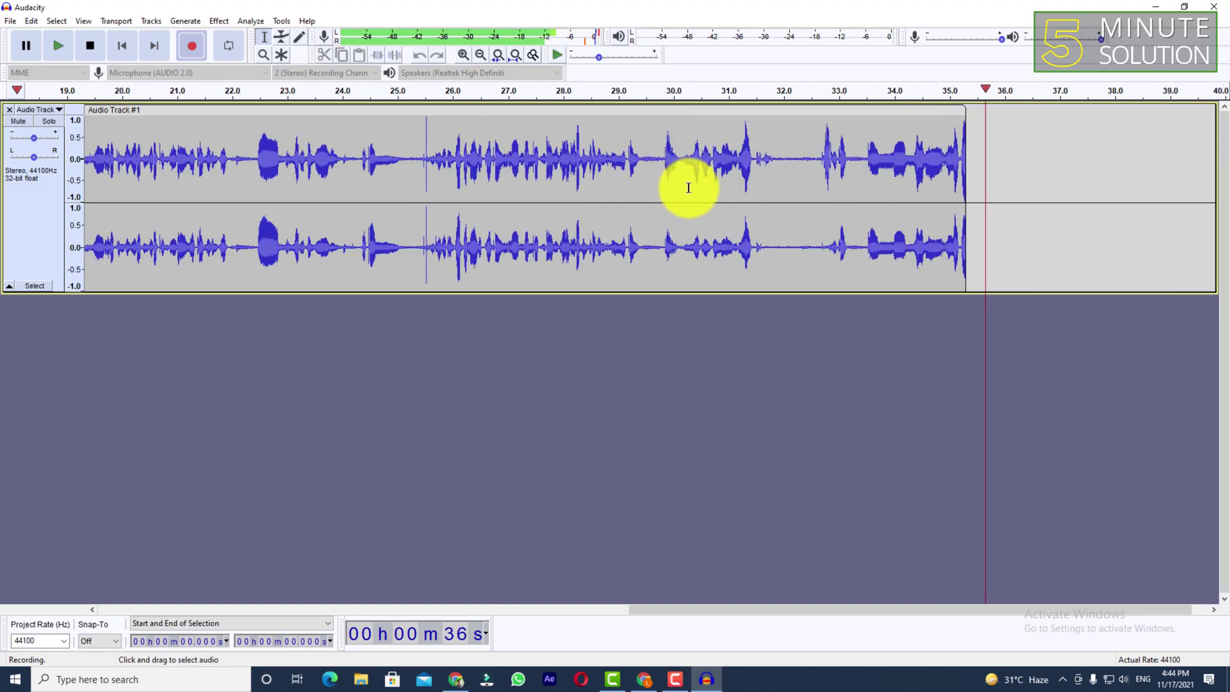
click(88, 45)
Play back a short piece of the recording from about 7.7 seconds to hear the background noise
click(793, 137)
drag(706, 607, 337, 277)
drag(722, 610, 109, 626)
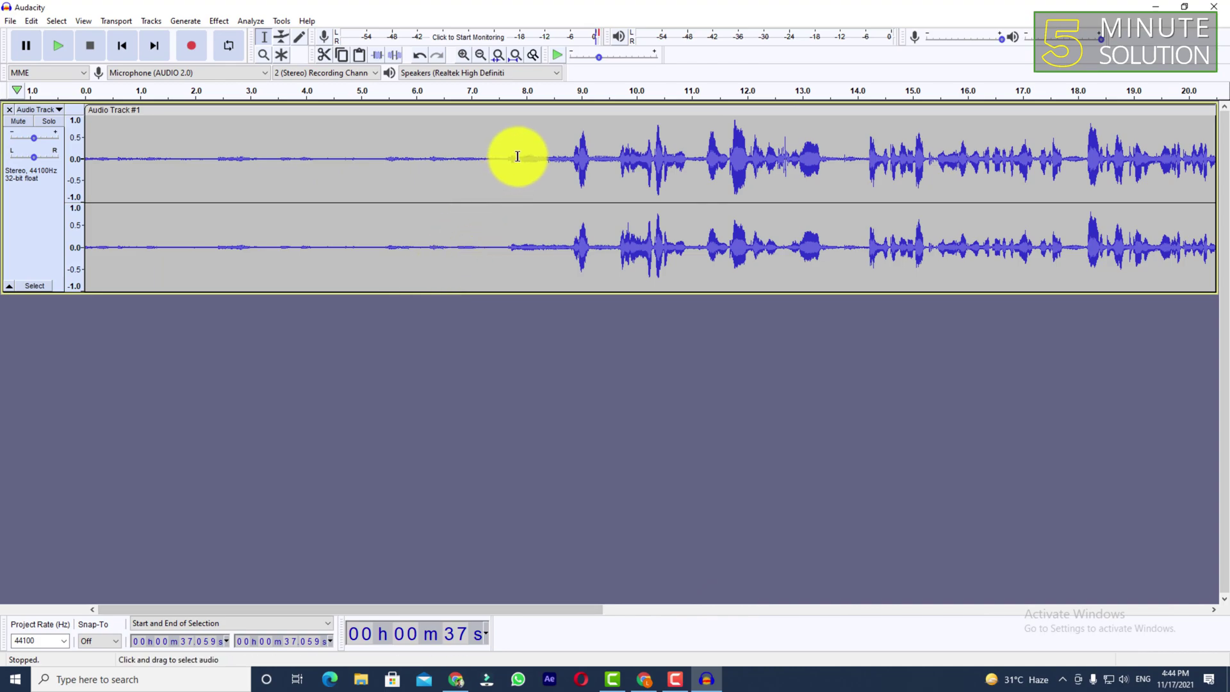
drag(519, 137, 512, 130)
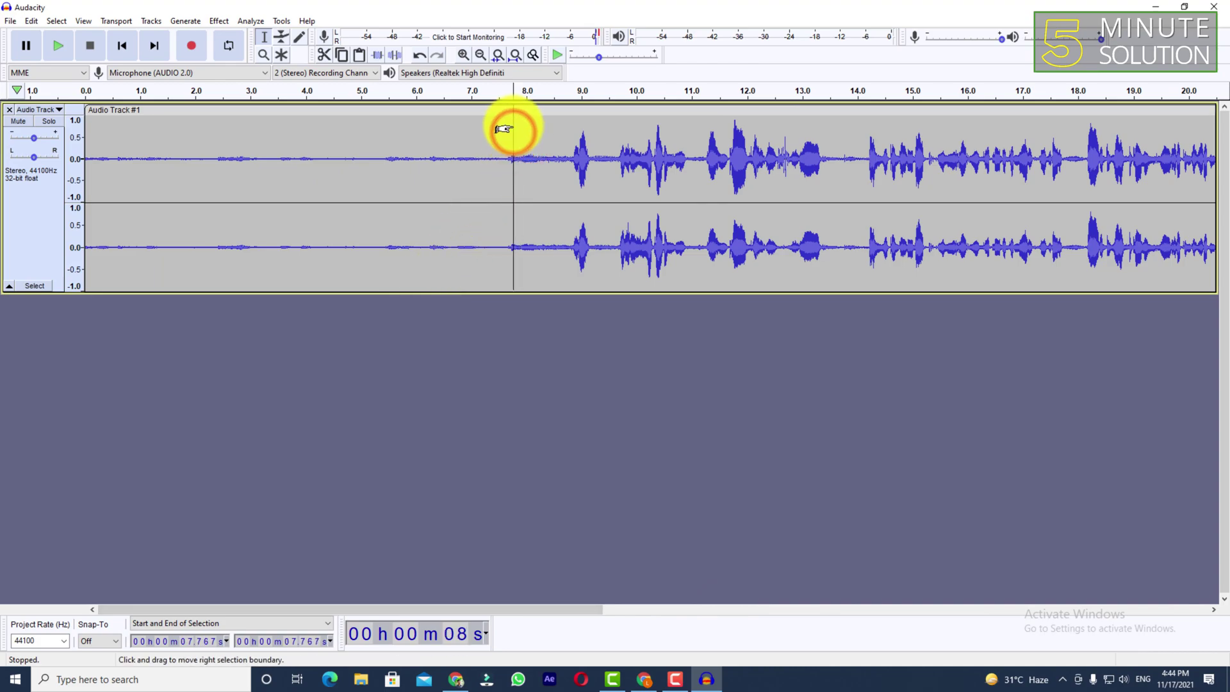
click(507, 120)
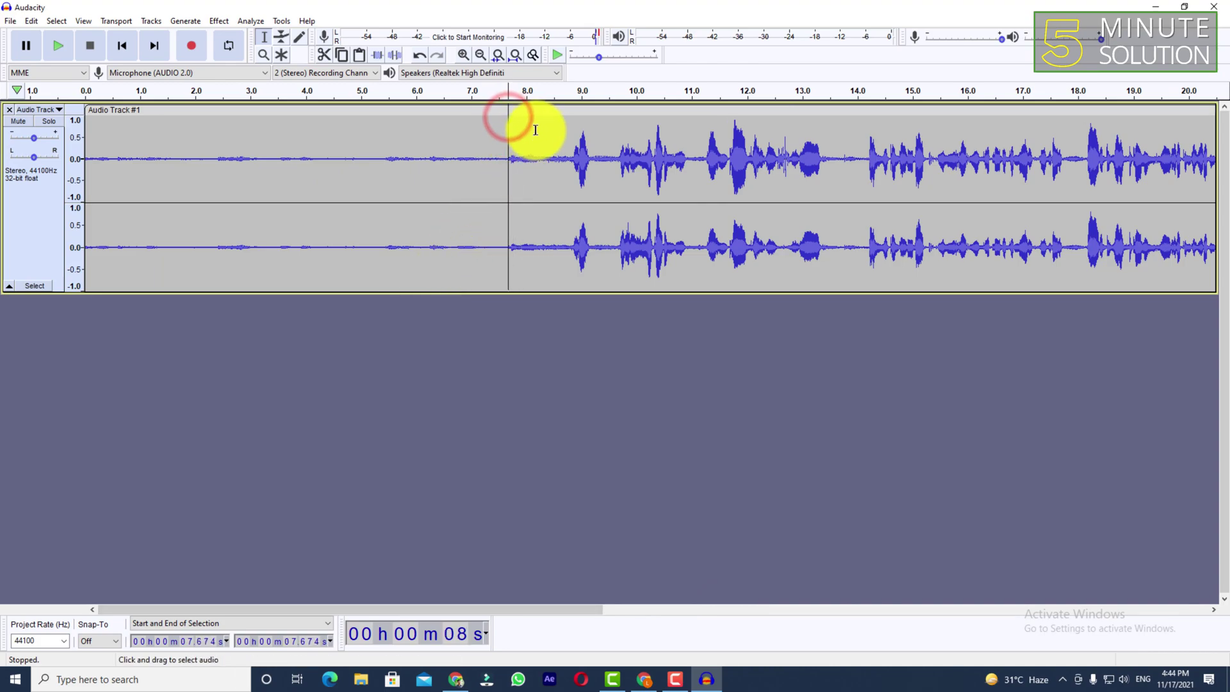
key(space)
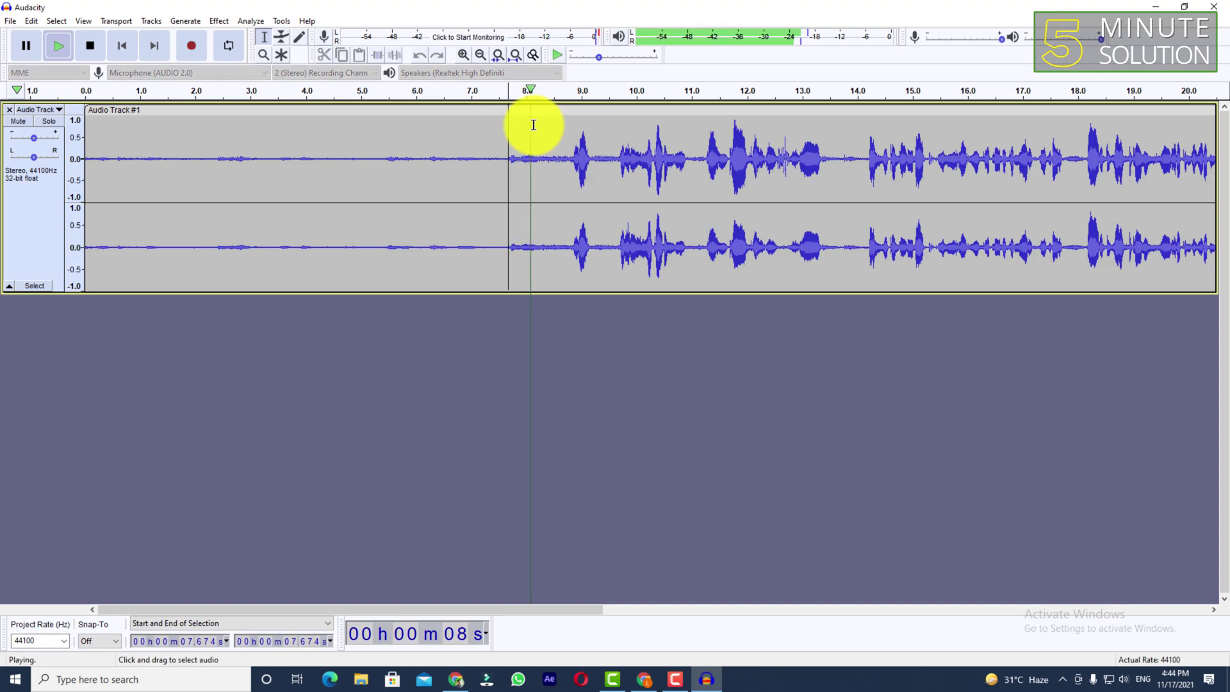
key(space)
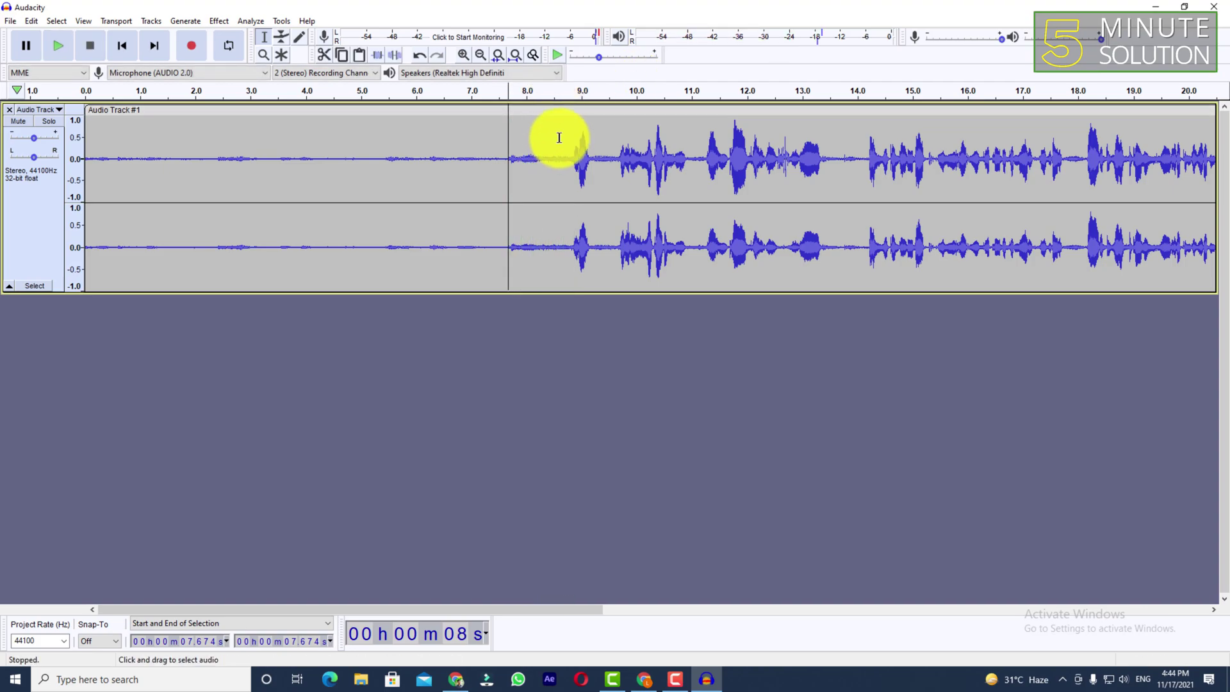
Select the noise-only section from 0 to about 8.8 seconds and capture it as the Noise Reduction profile
drag(566, 136, 15, 140)
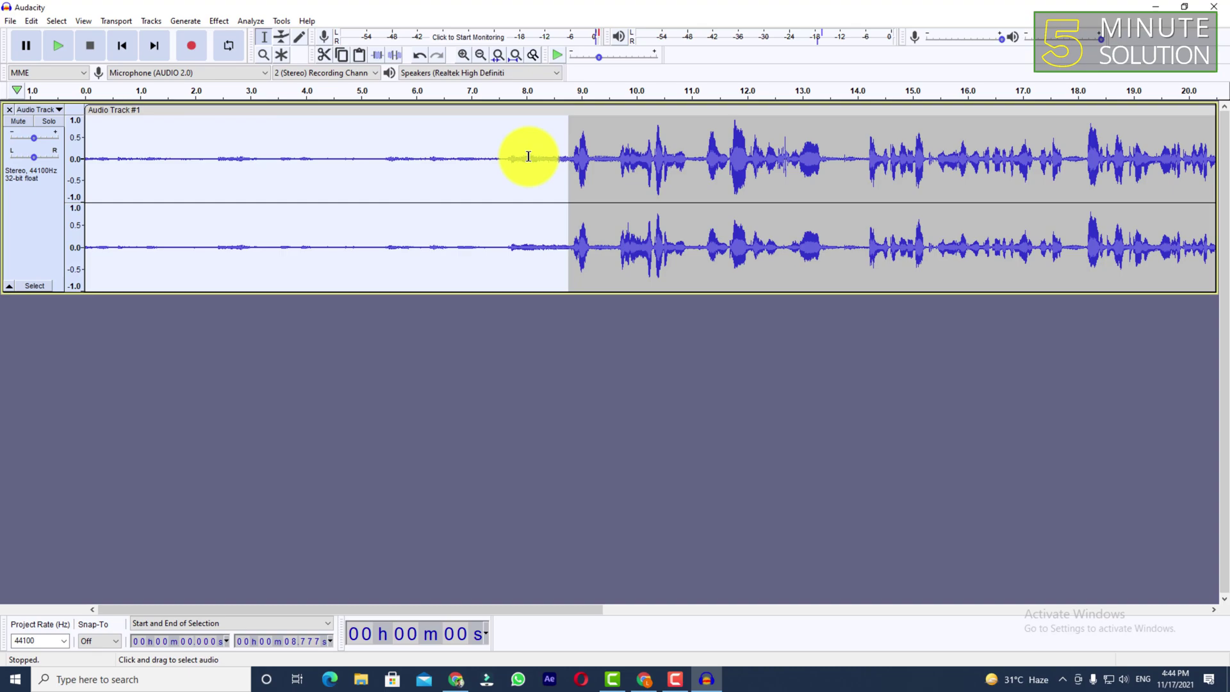
click(219, 22)
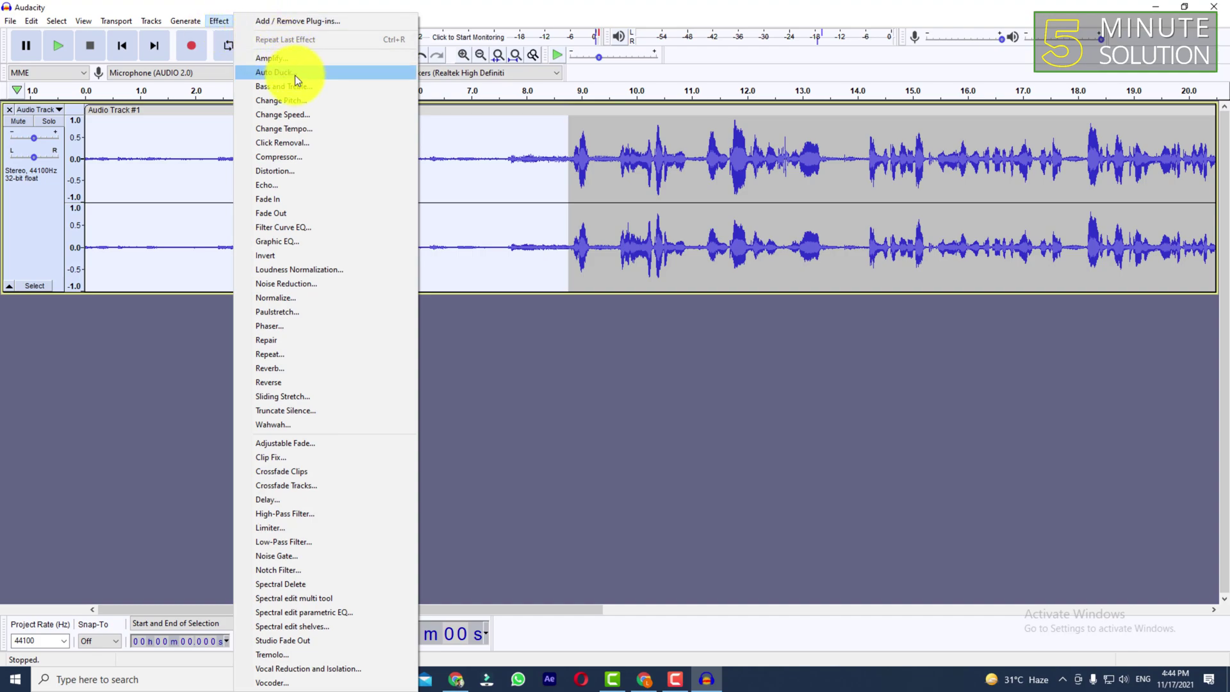
click(299, 283)
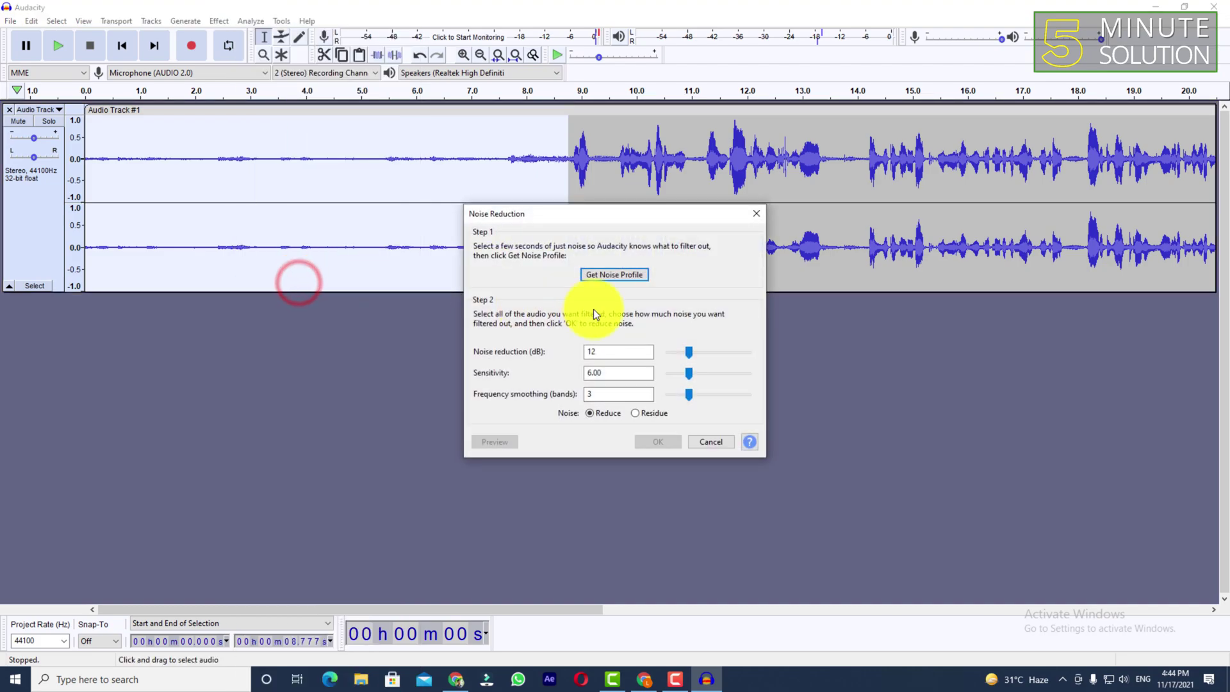
click(610, 274)
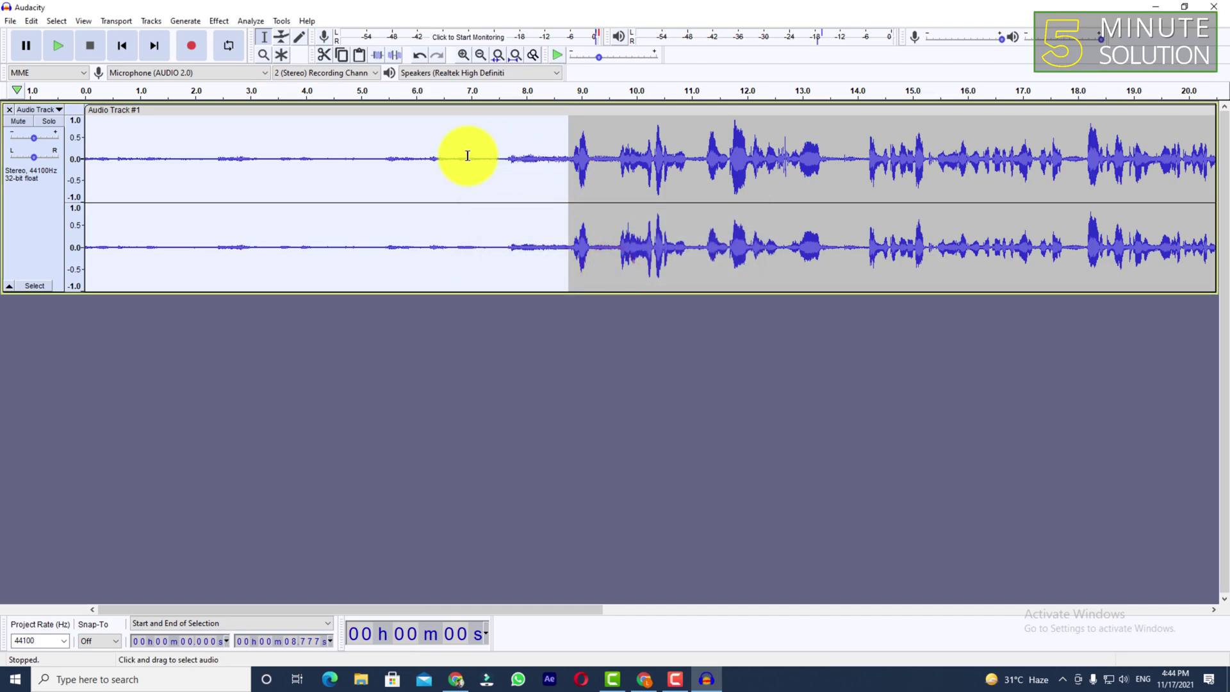
Apply Noise Reduction to the entire track with 12 dB reduction, sensitivity 6.00 and 3 frequency smoothing bands
click(356, 168)
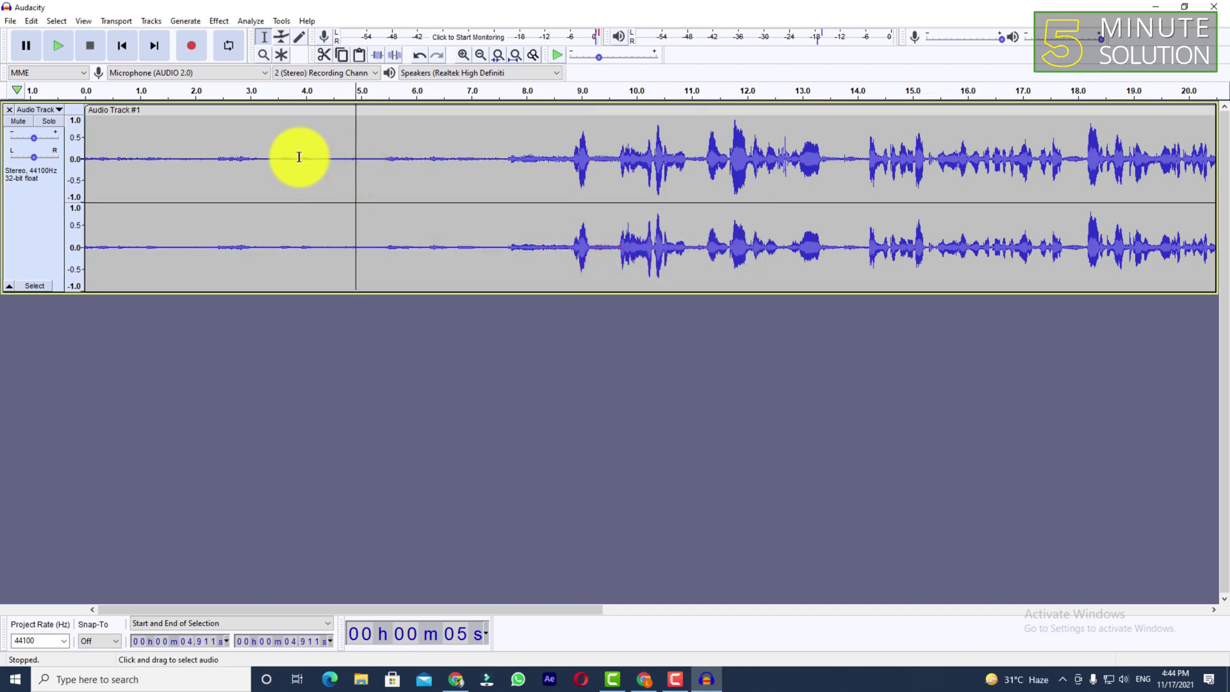
key(ctrl+a)
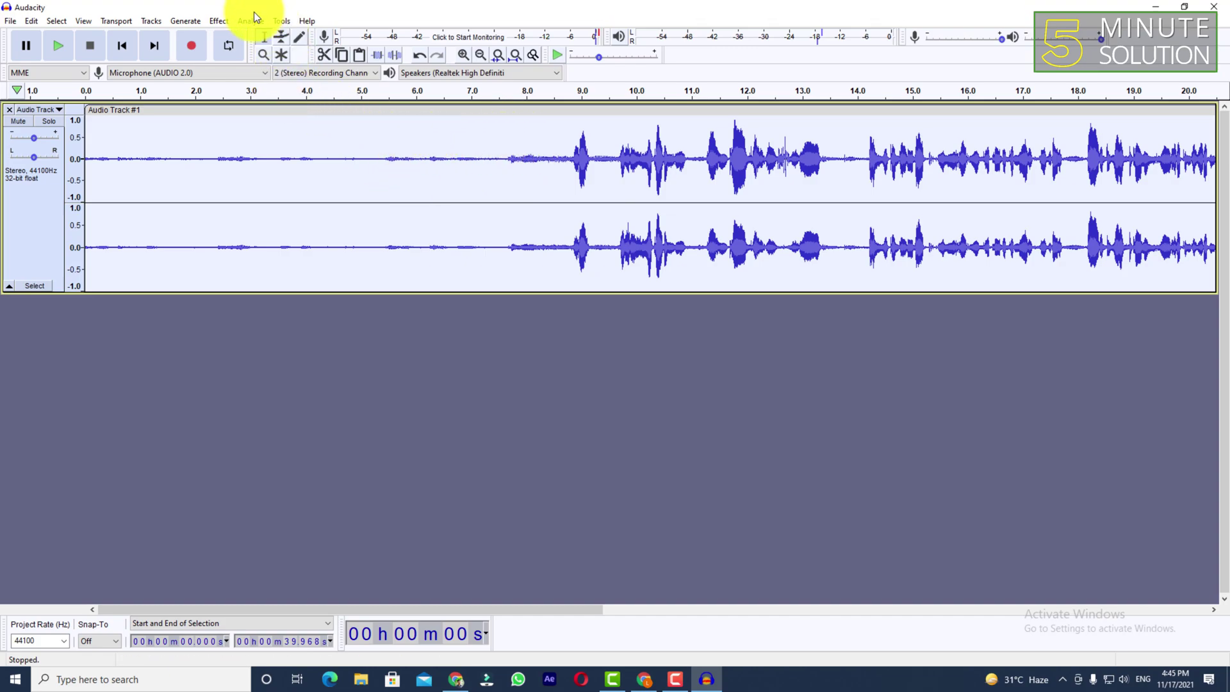
click(217, 21)
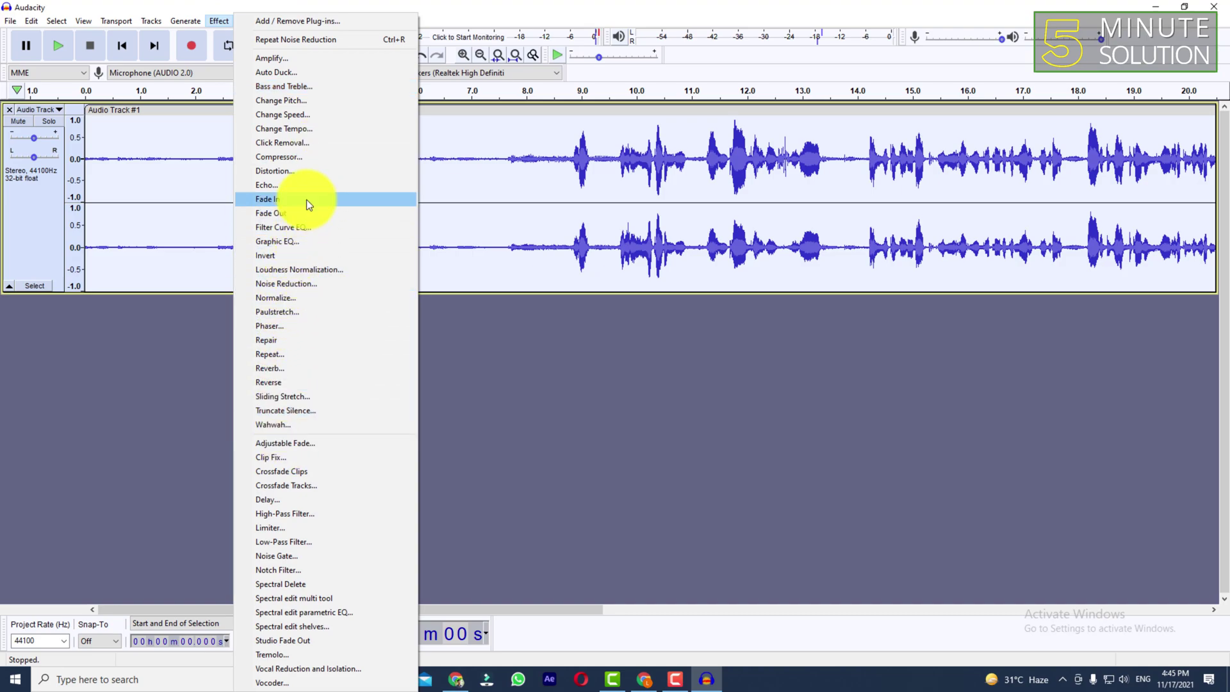
click(319, 284)
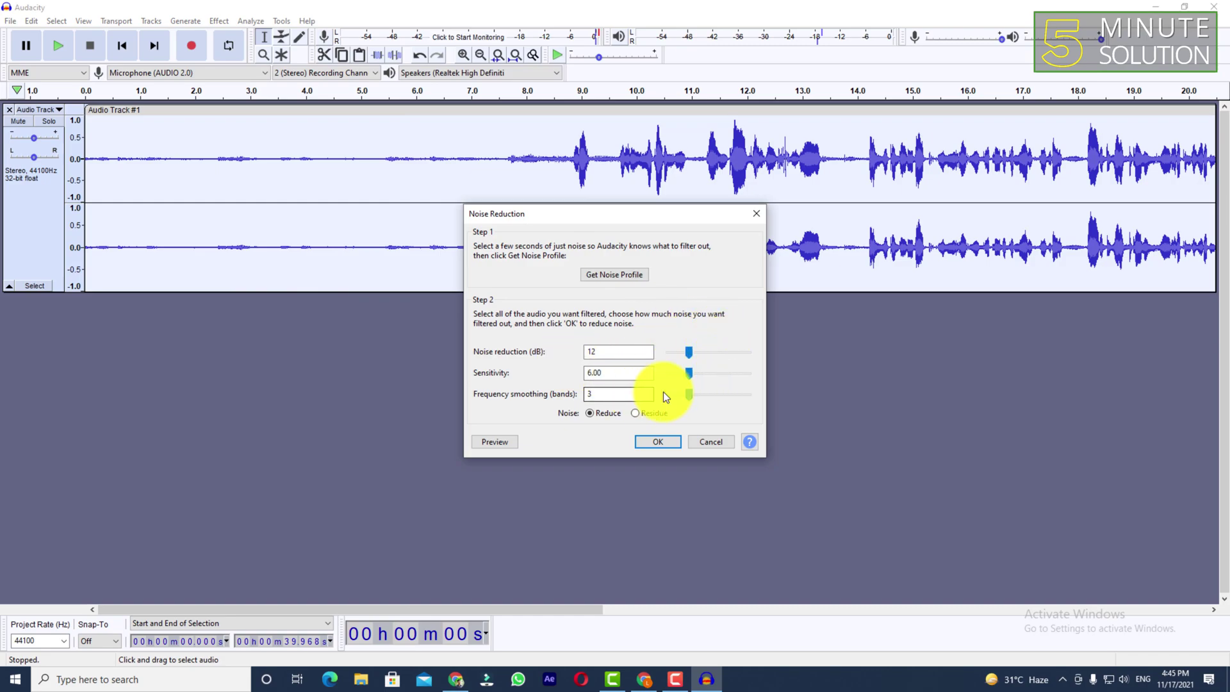
click(676, 441)
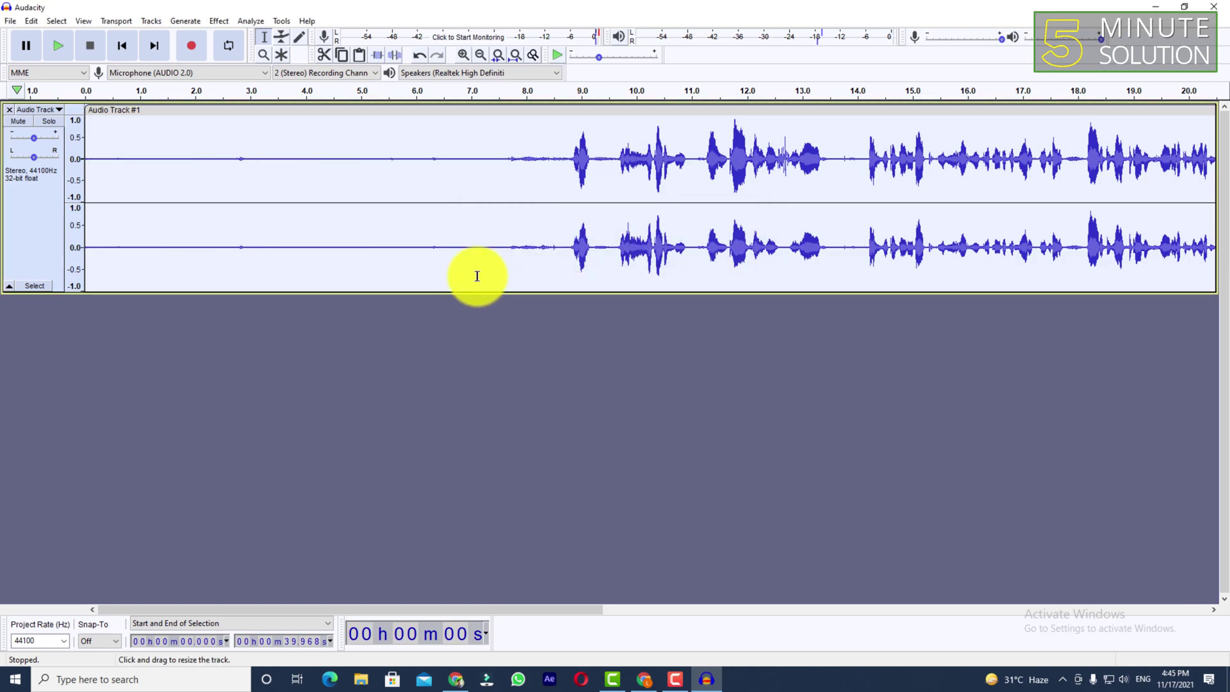
Clear the selection and place the playback cursor about 1.1 seconds into the track
click(198, 139)
drag(151, 142, 124, 149)
click(144, 142)
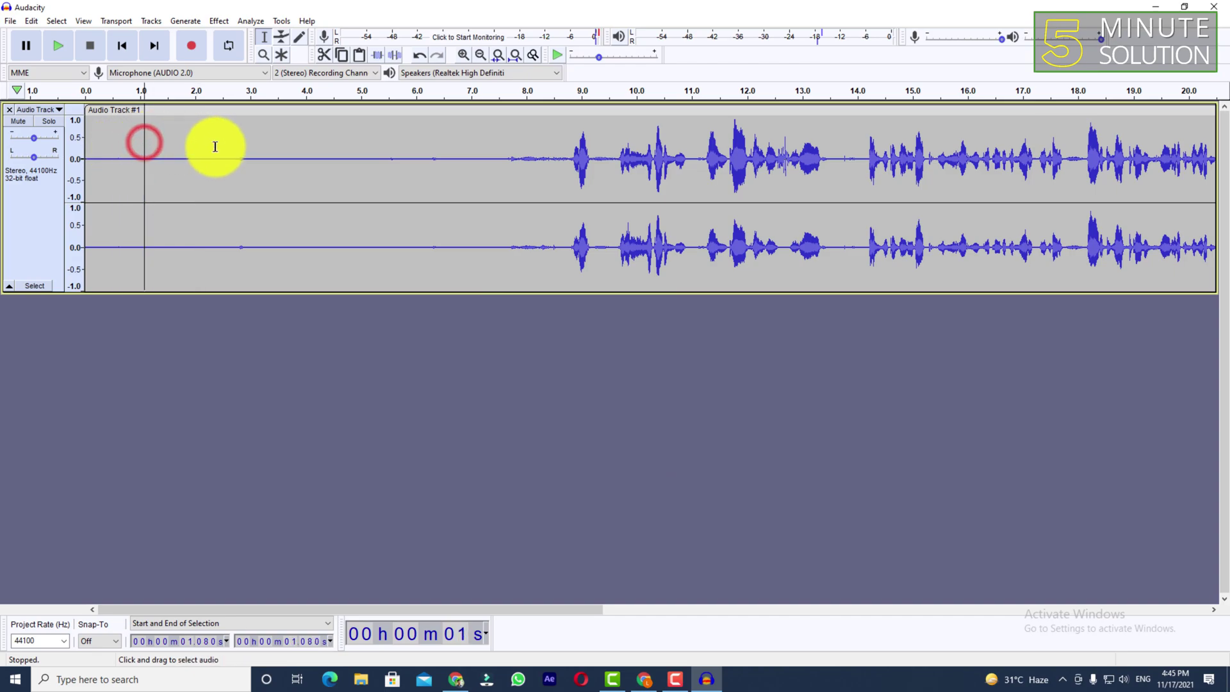
Play back the noise-reduced track from about 1.1 seconds and again from about 7.9 seconds, and pause it
key(space)
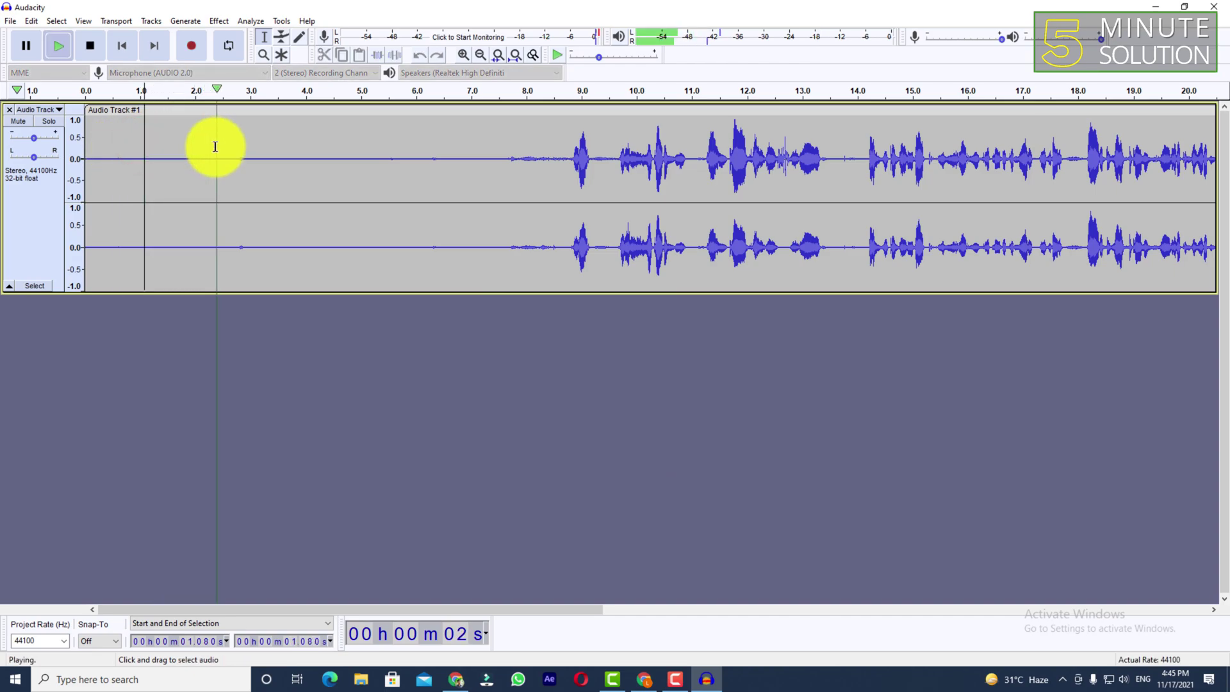
click(519, 140)
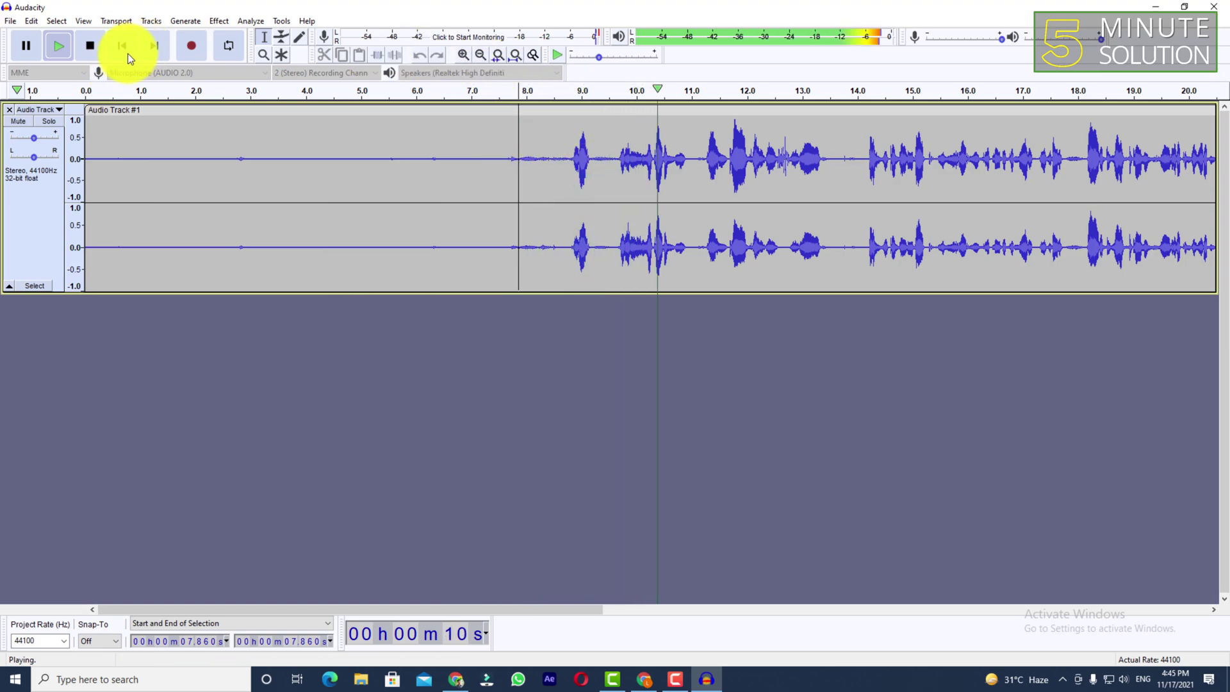
click(25, 45)
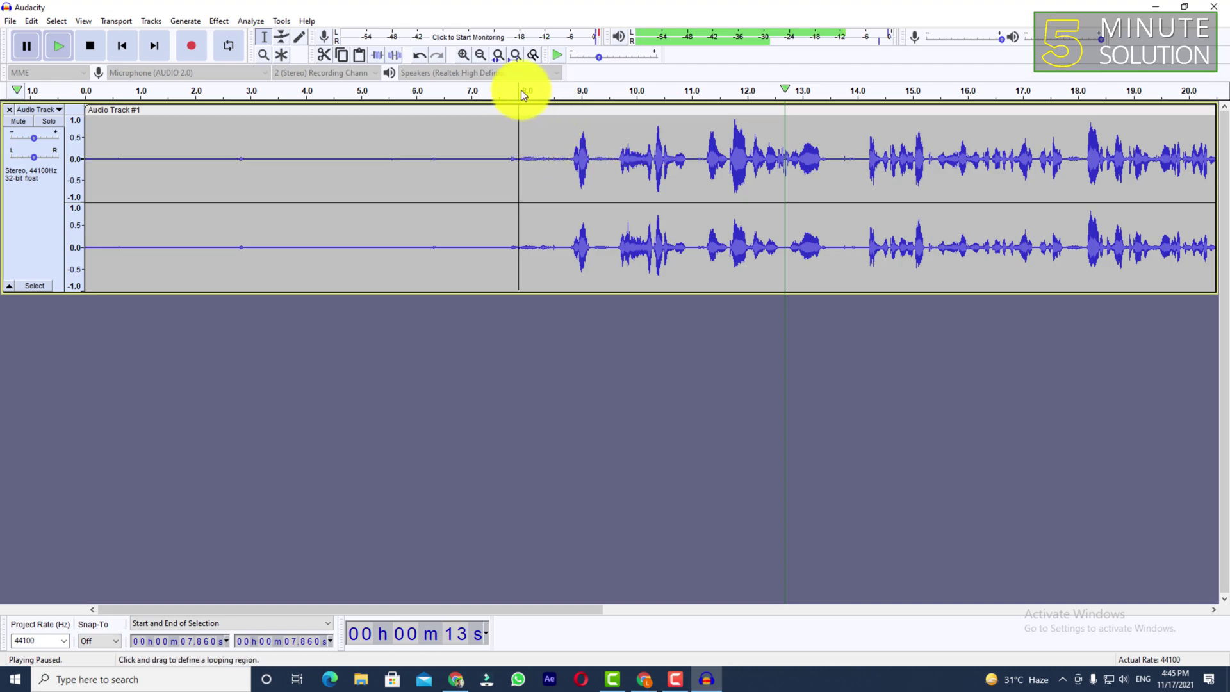
Select about 8.7 to 16.3 seconds of the track and export the project as an MP3 file named Audio with the standard preset quality
drag(567, 143, 986, 160)
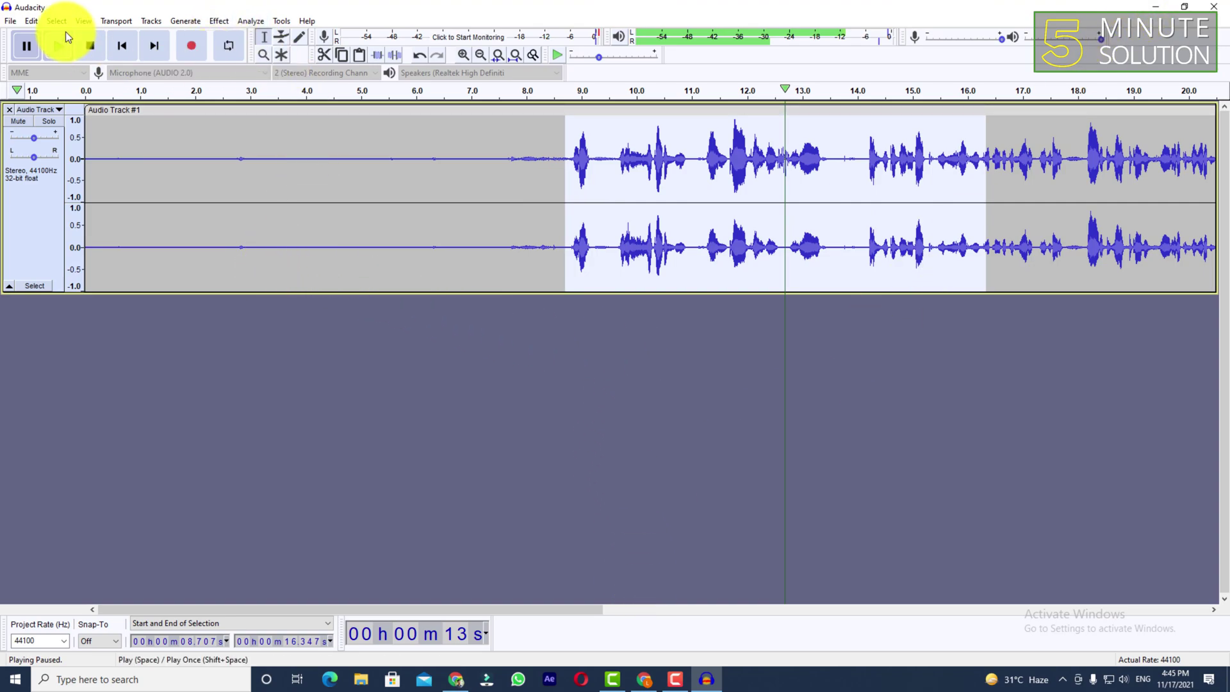
click(10, 21)
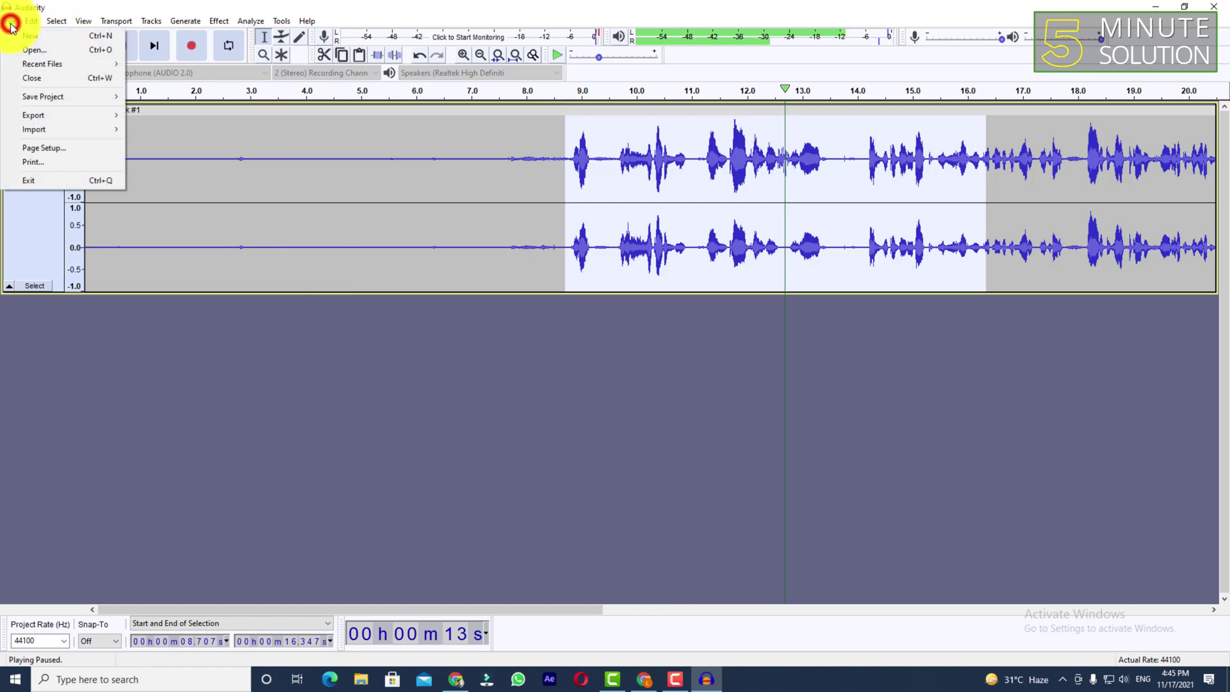
mouse_move(26, 121)
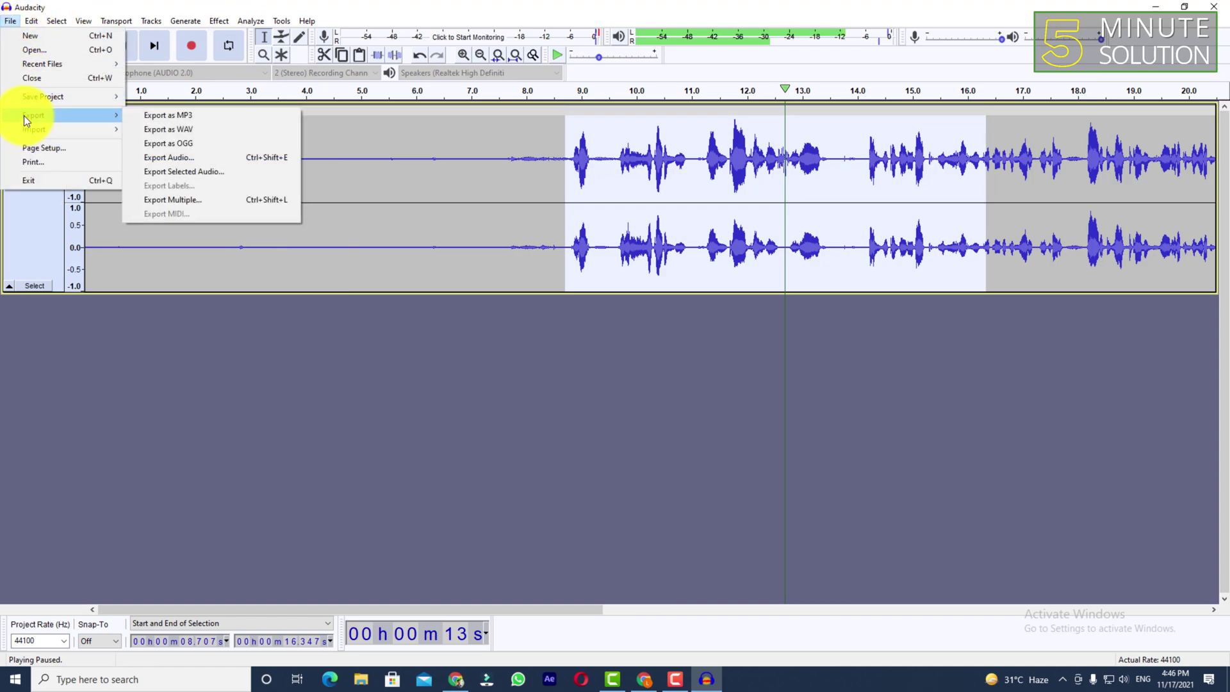
click(184, 117)
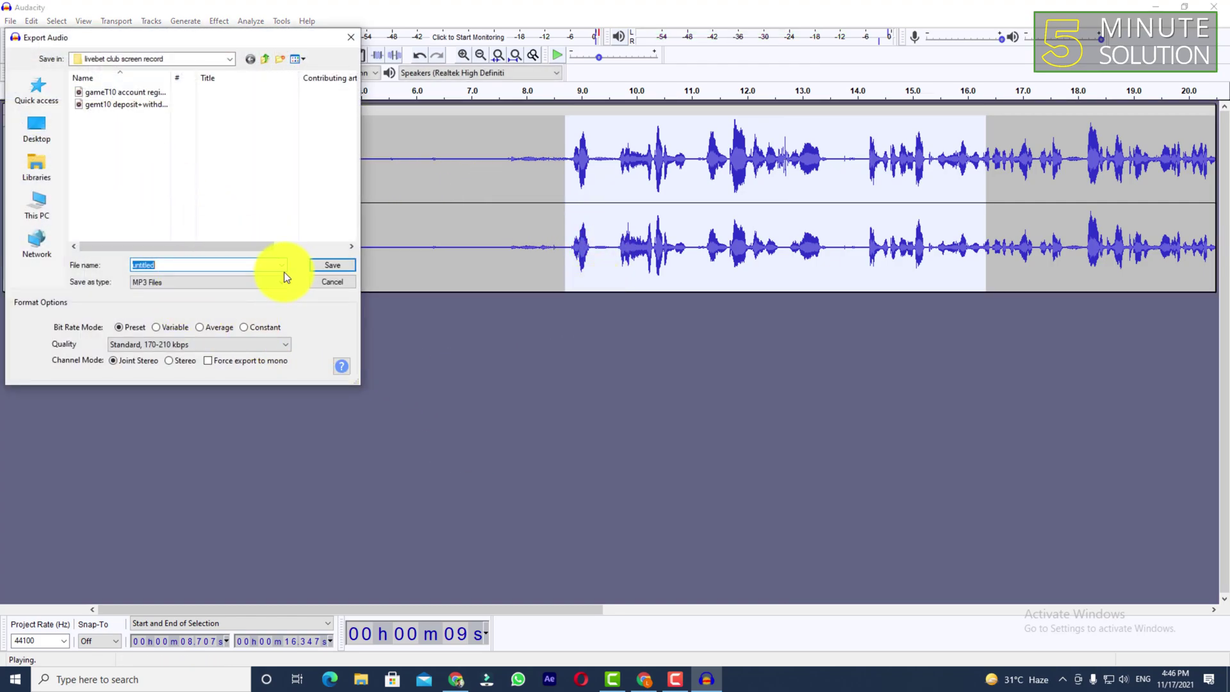
text(Audio)
click(322, 266)
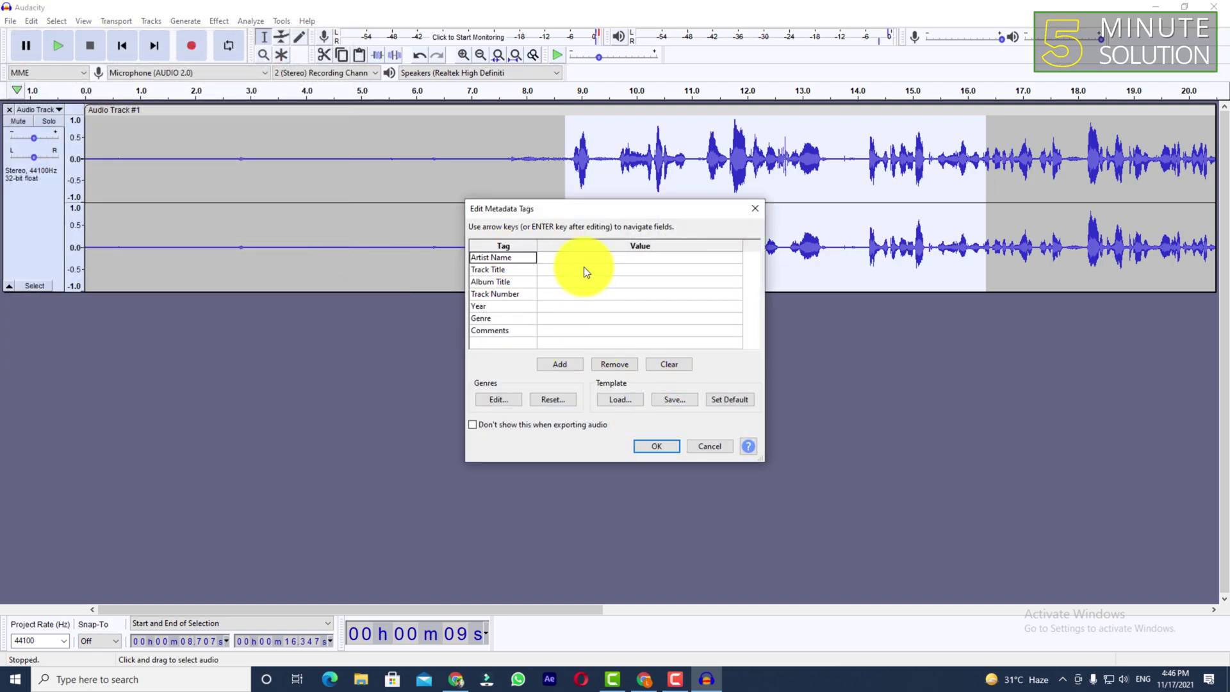
Leave the metadata tags blank and complete the MP3 export
click(580, 257)
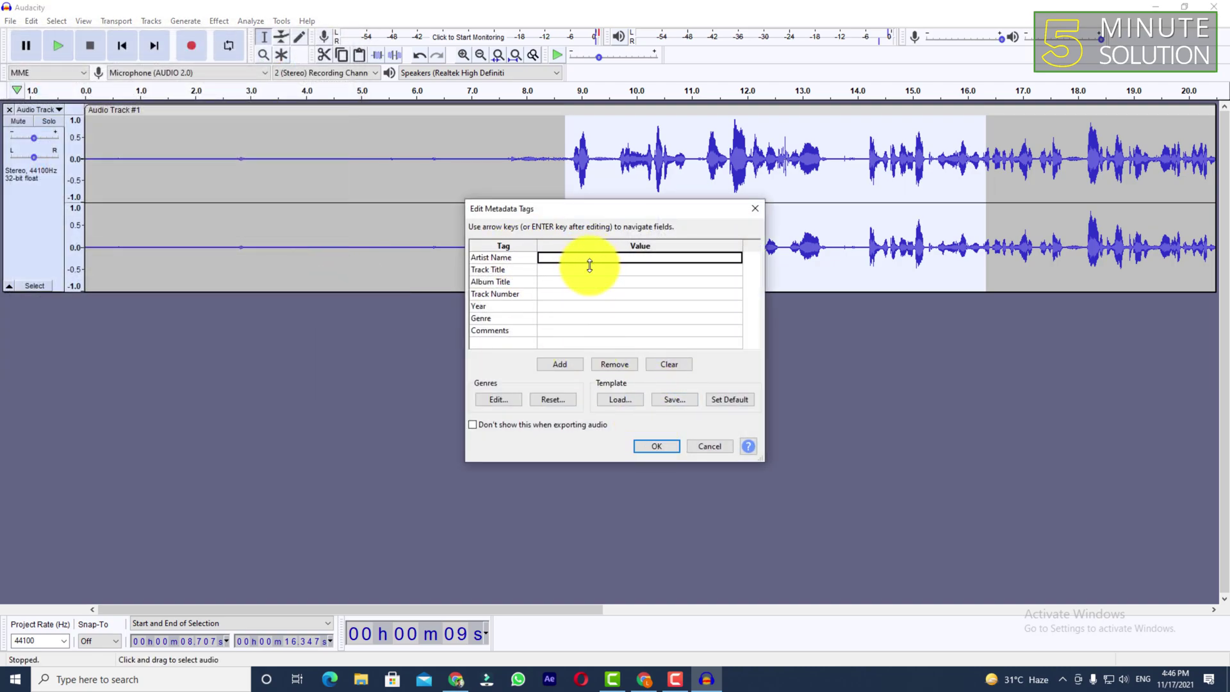
click(591, 269)
click(608, 294)
click(658, 448)
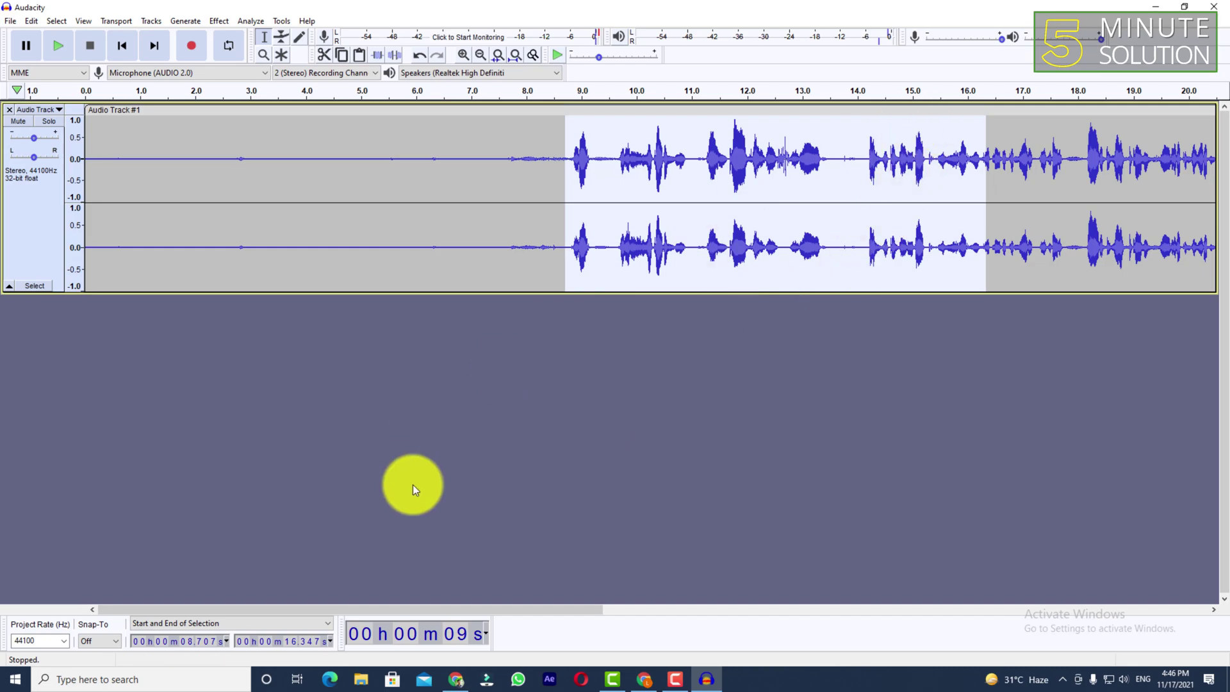
Switch to File Explorer and open the exported Audio file from the recent files
click(362, 681)
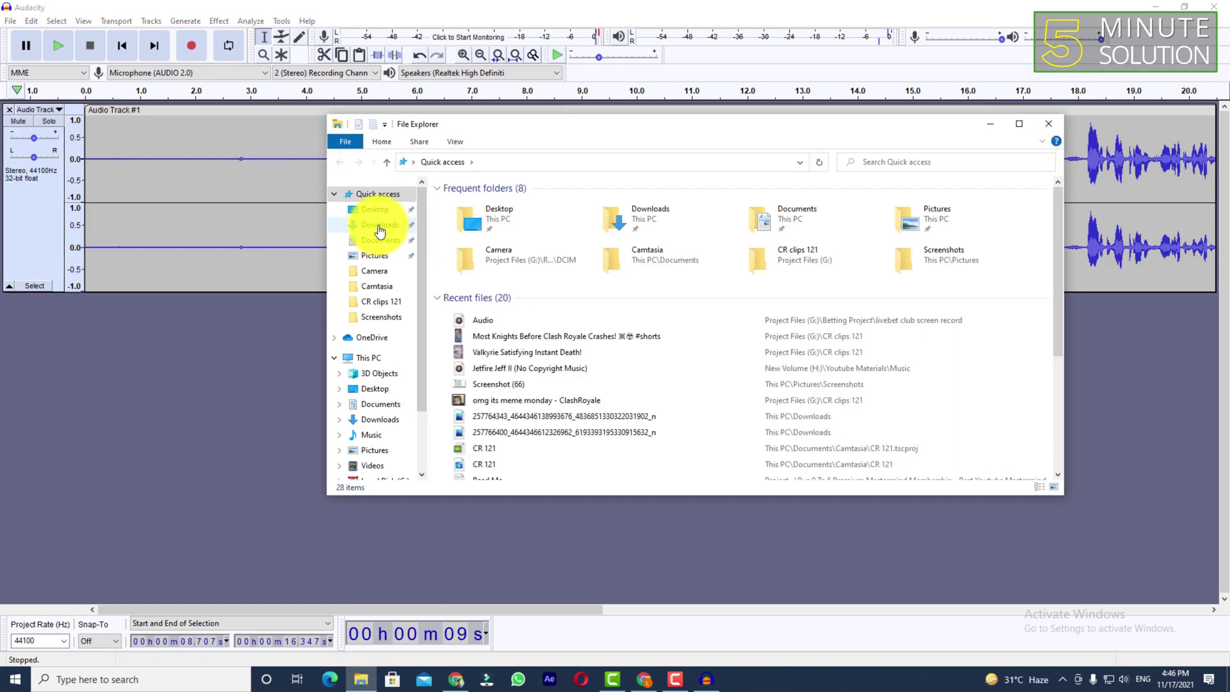
click(359, 225)
click(366, 200)
click(368, 210)
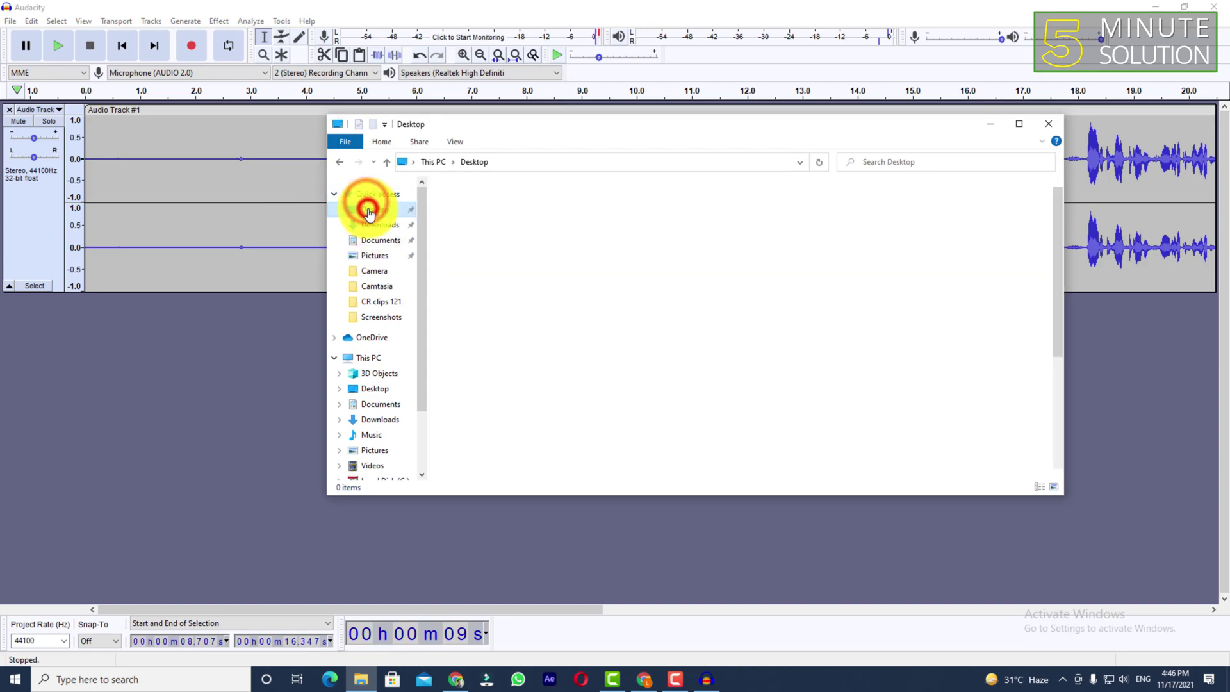
click(368, 195)
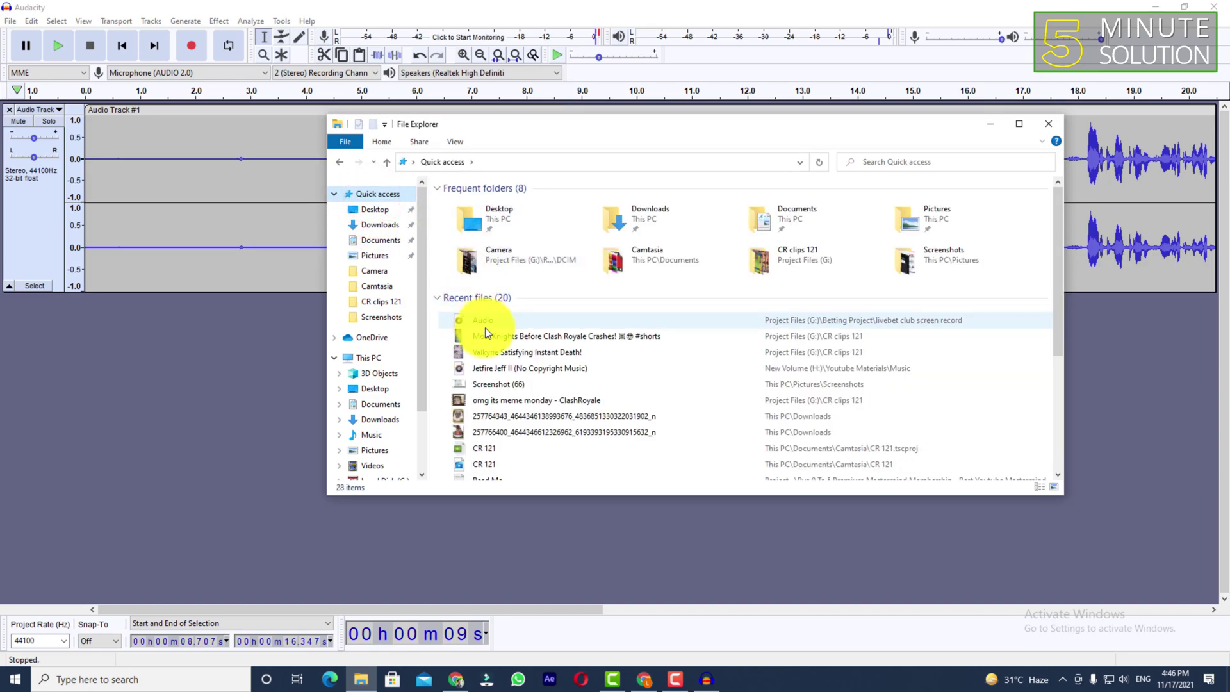
double_click(484, 320)
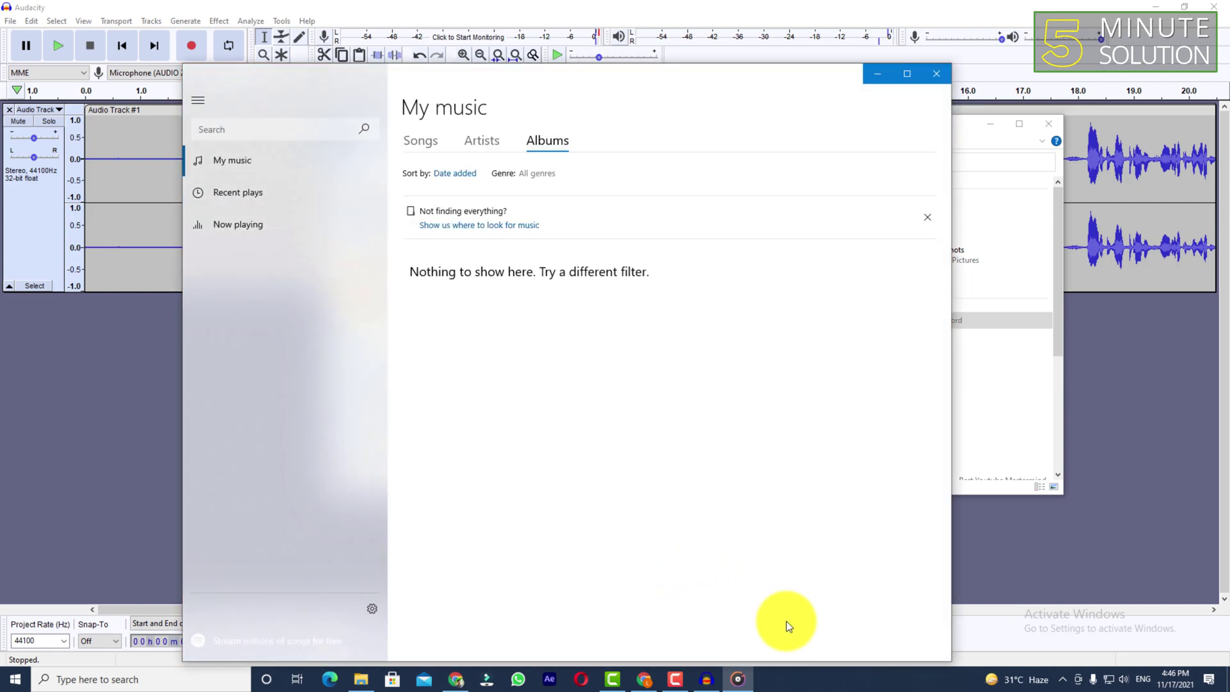
Skip ahead in the Audio file to check how it sounds, close the music player and minimise File Explorer
click(497, 649)
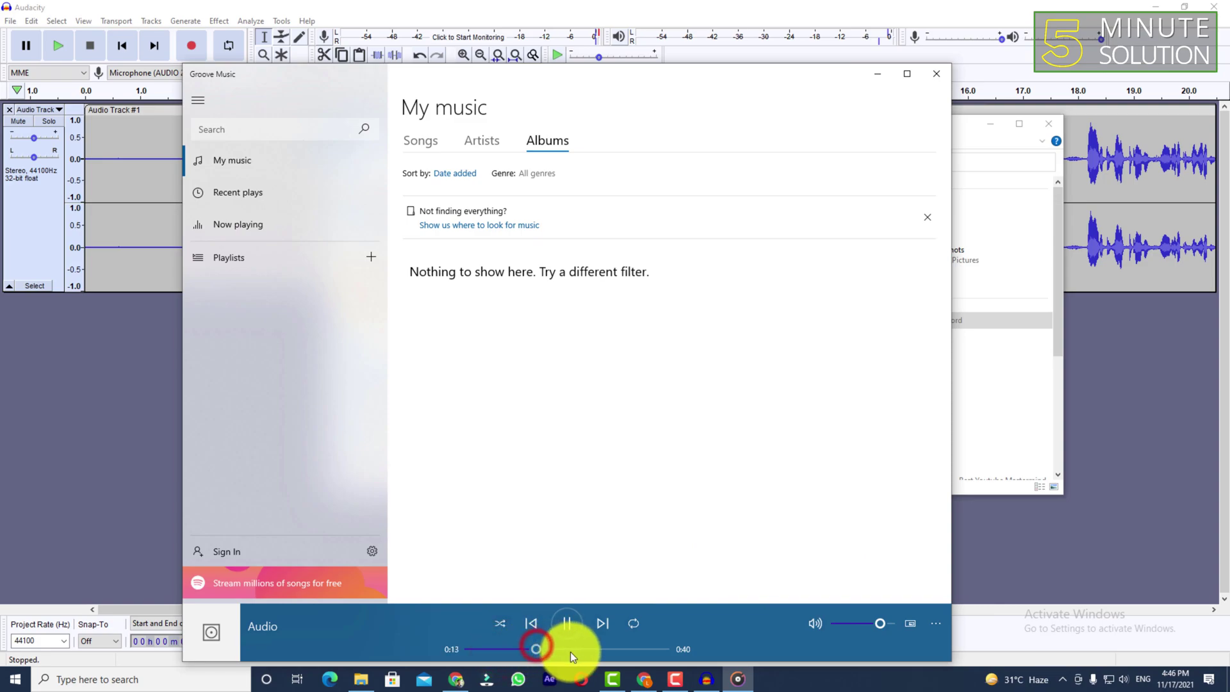
click(932, 75)
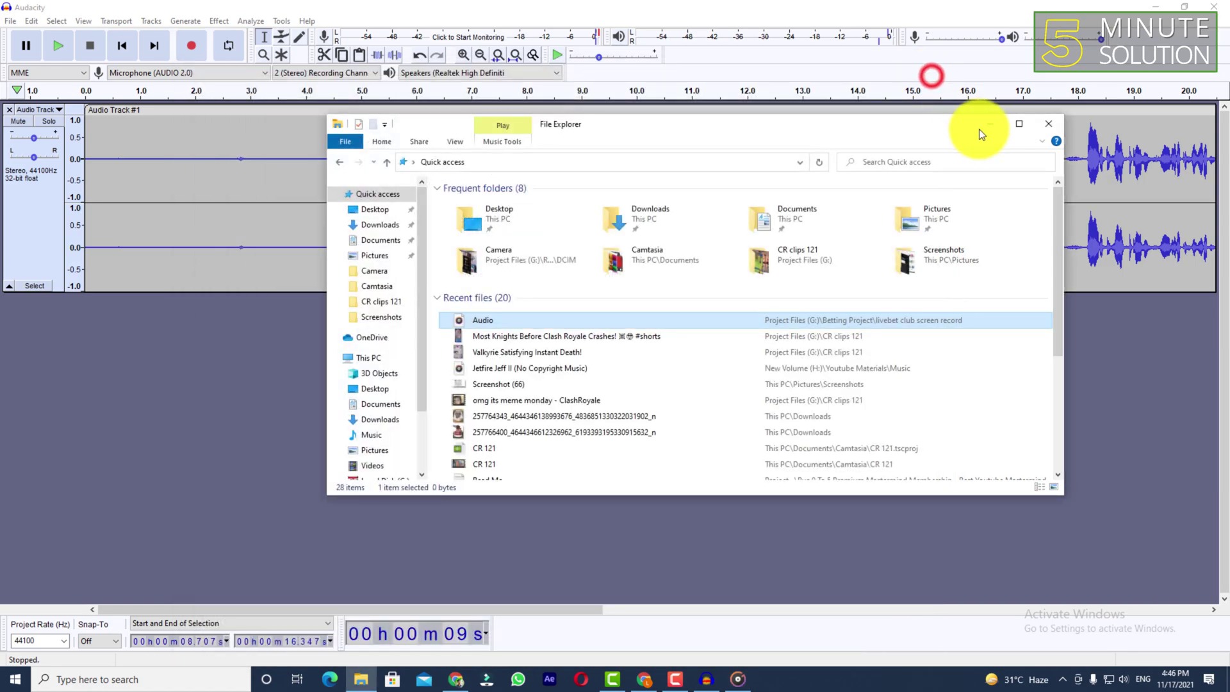
click(989, 125)
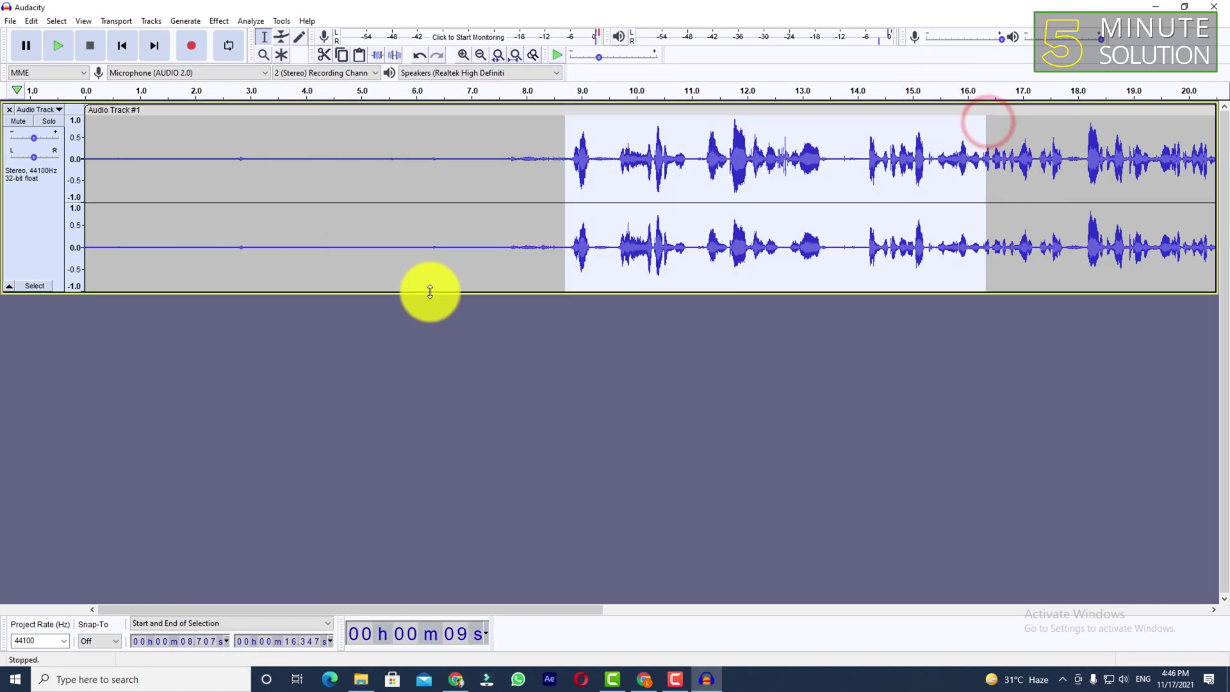
Clear the selection and place the playback cursor at about 8.5 seconds on the track
click(462, 225)
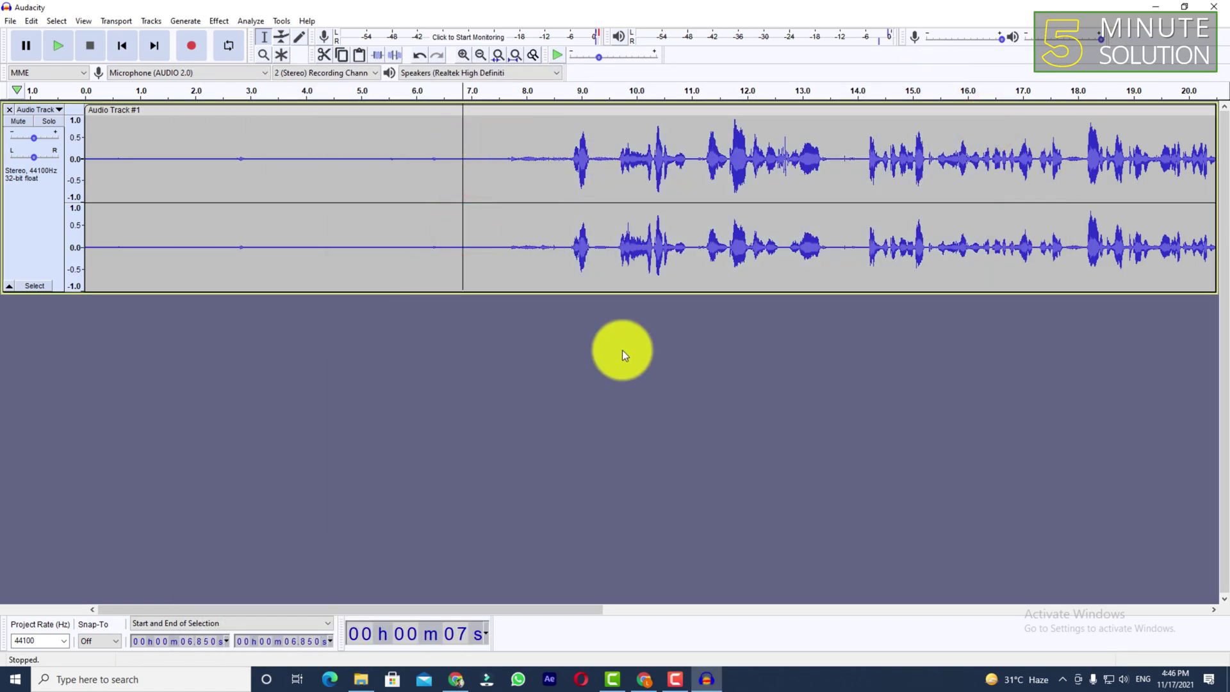
click(555, 160)
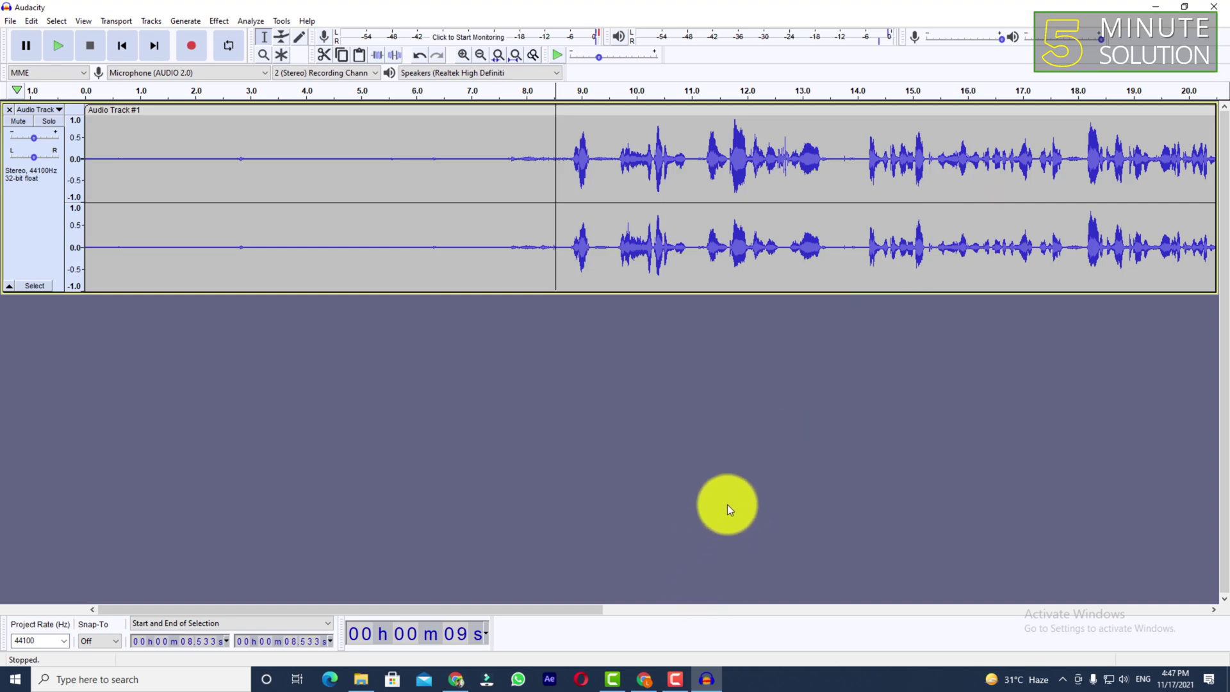
click(675, 679)
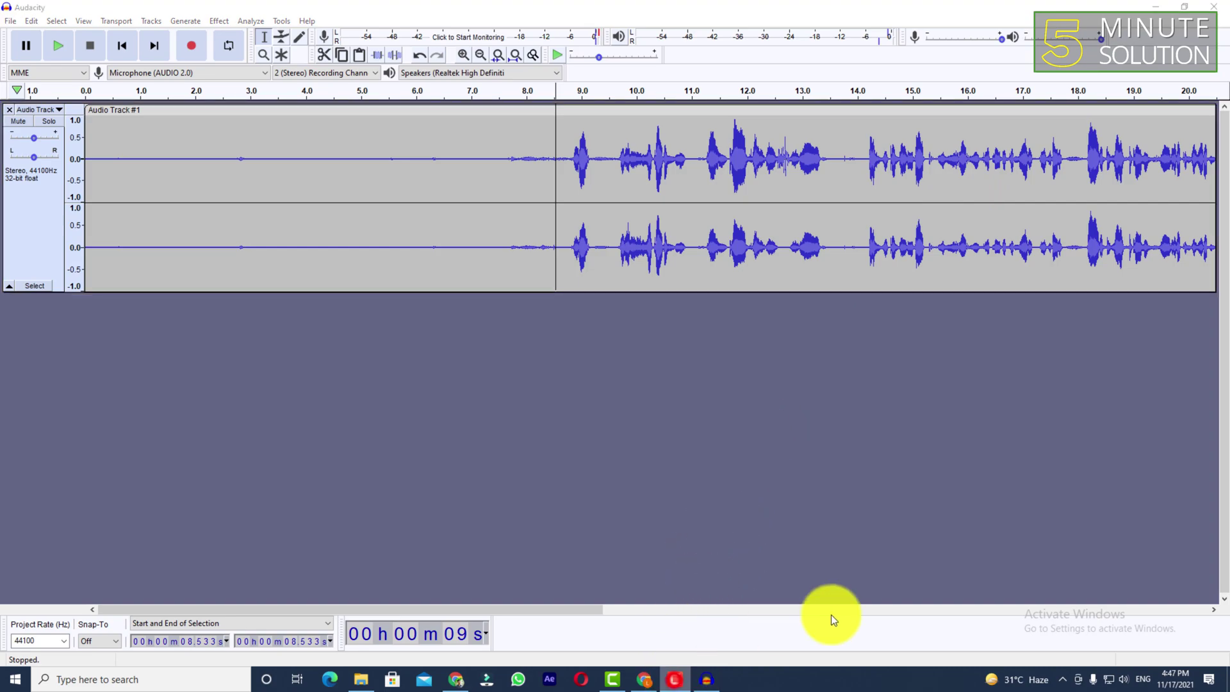